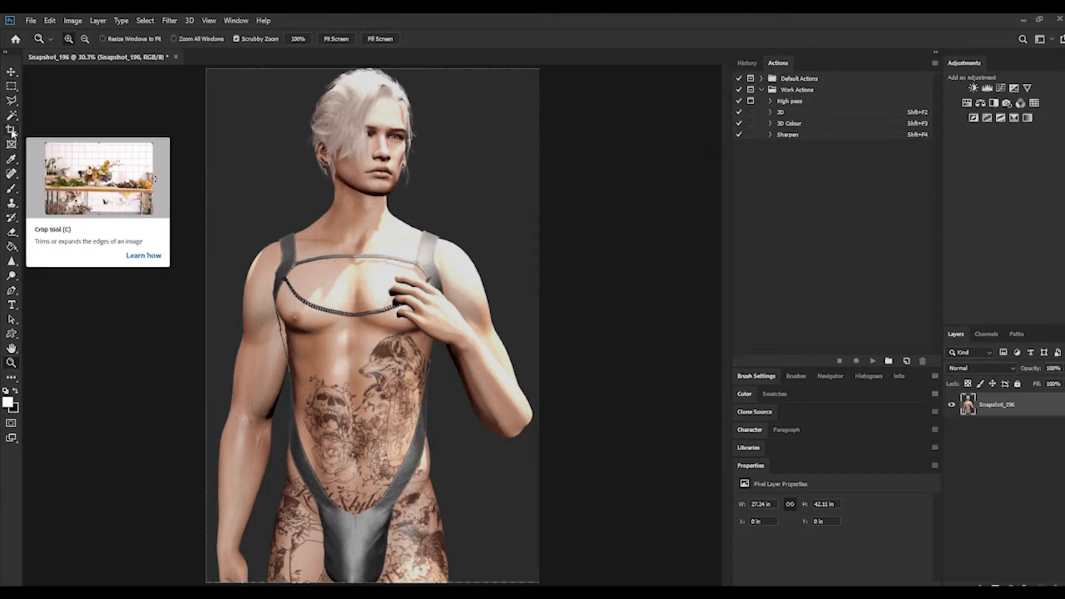
key(c)
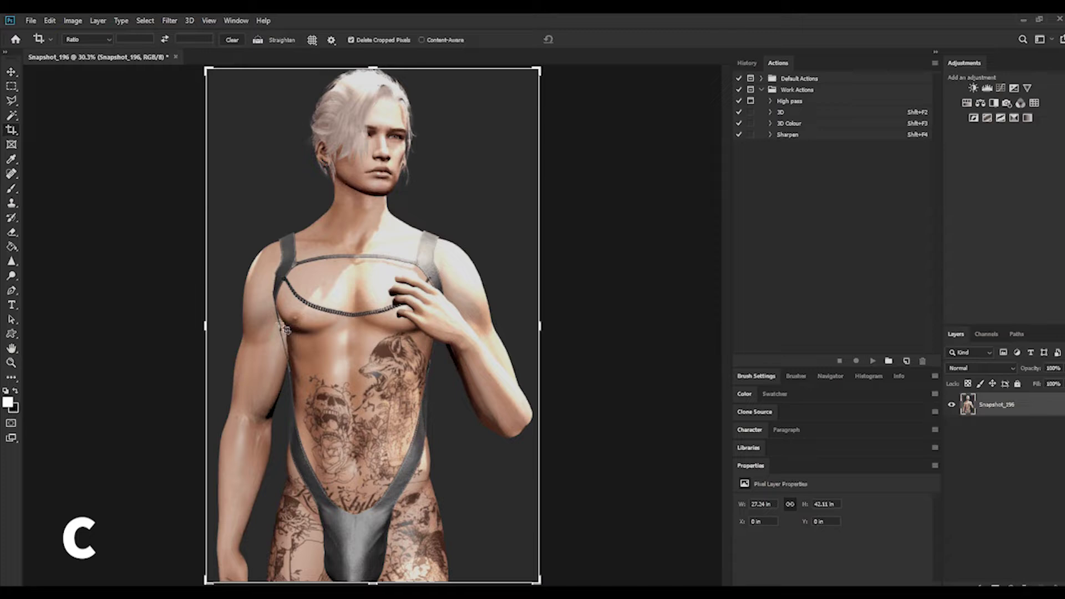
click(12, 74)
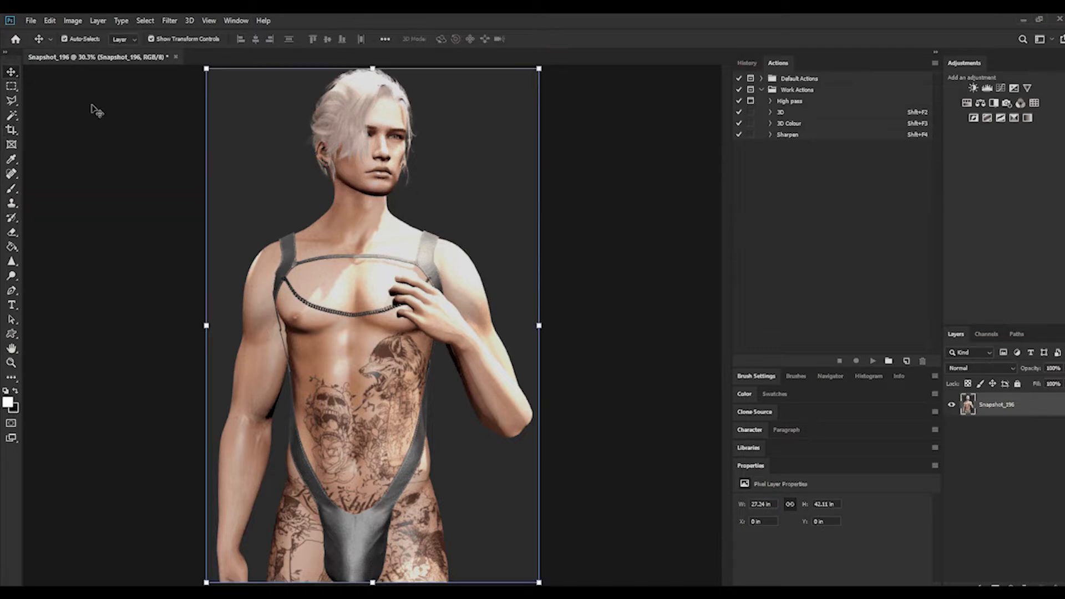
click(11, 87)
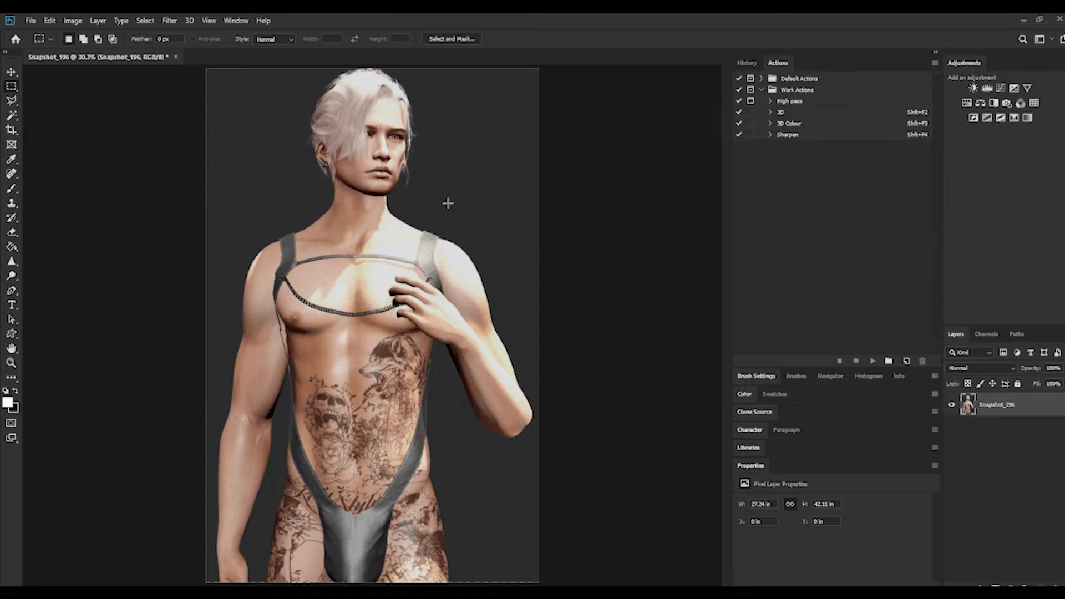
Duplicate the Snapshot_196 layer within the same document
right_click(1006, 411)
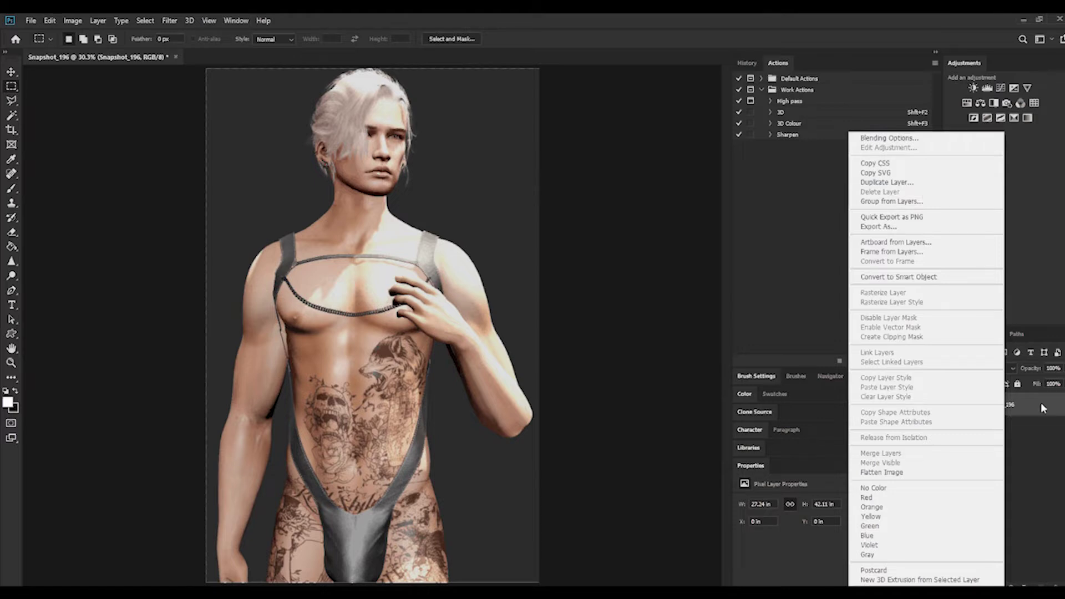
click(900, 182)
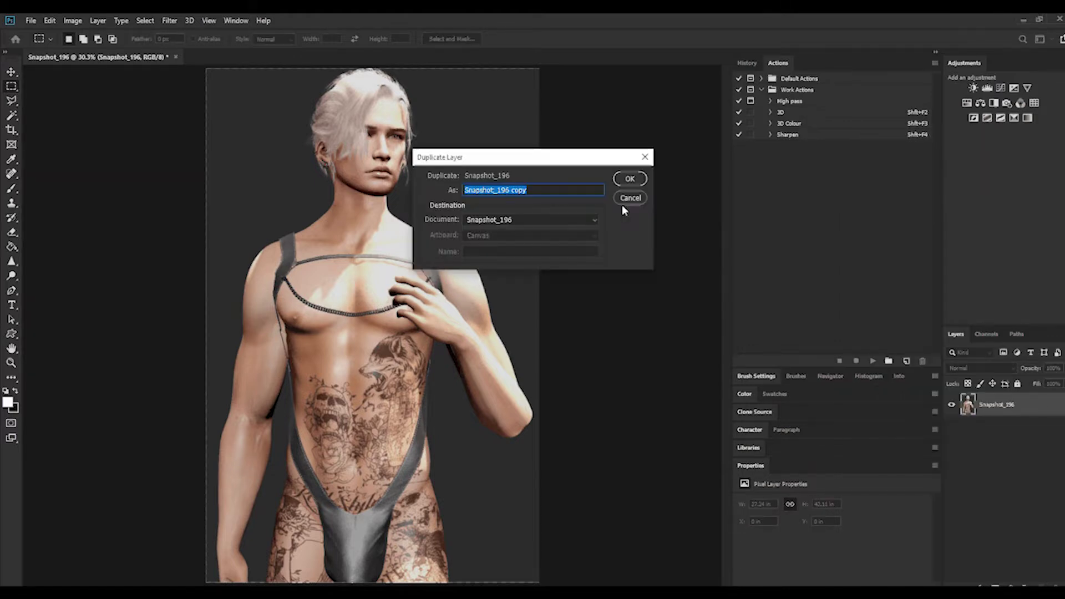
click(631, 179)
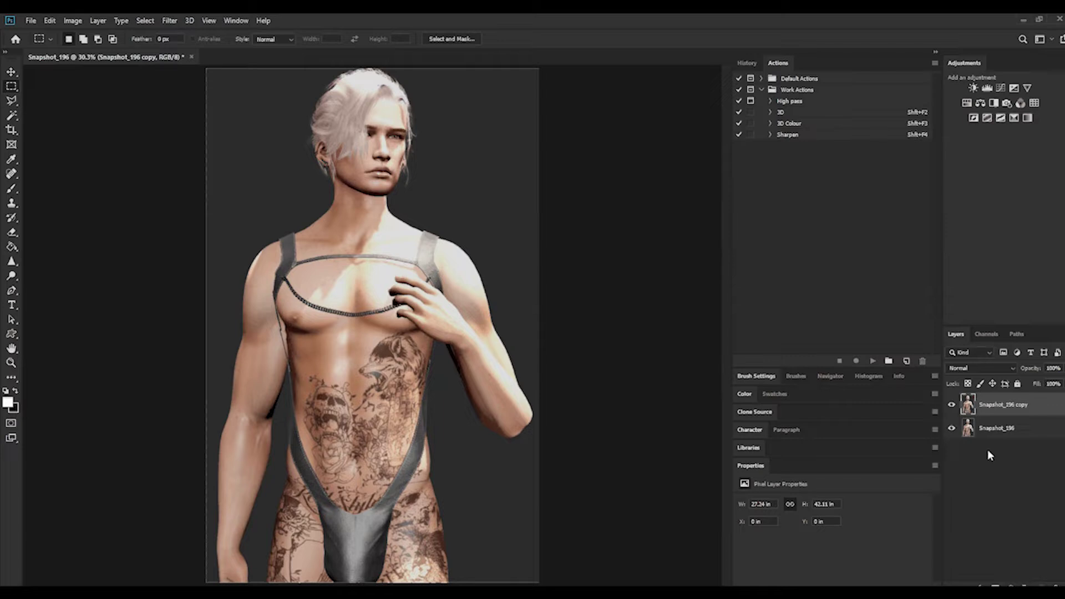
Apply a High Pass filter with a 5.0 pixel radius to the duplicated layer
click(170, 21)
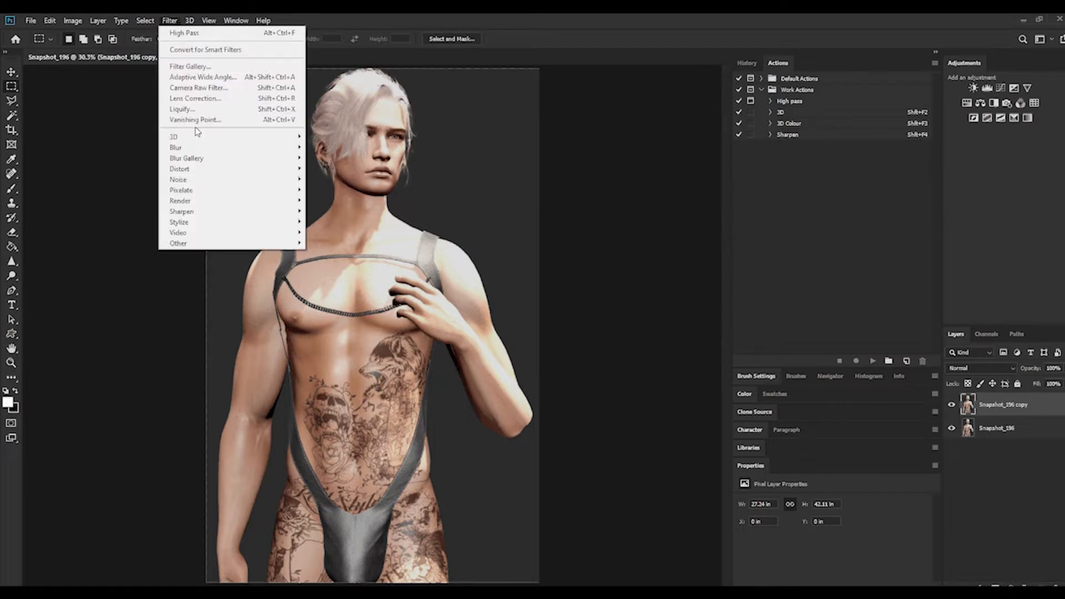
mouse_move(176, 244)
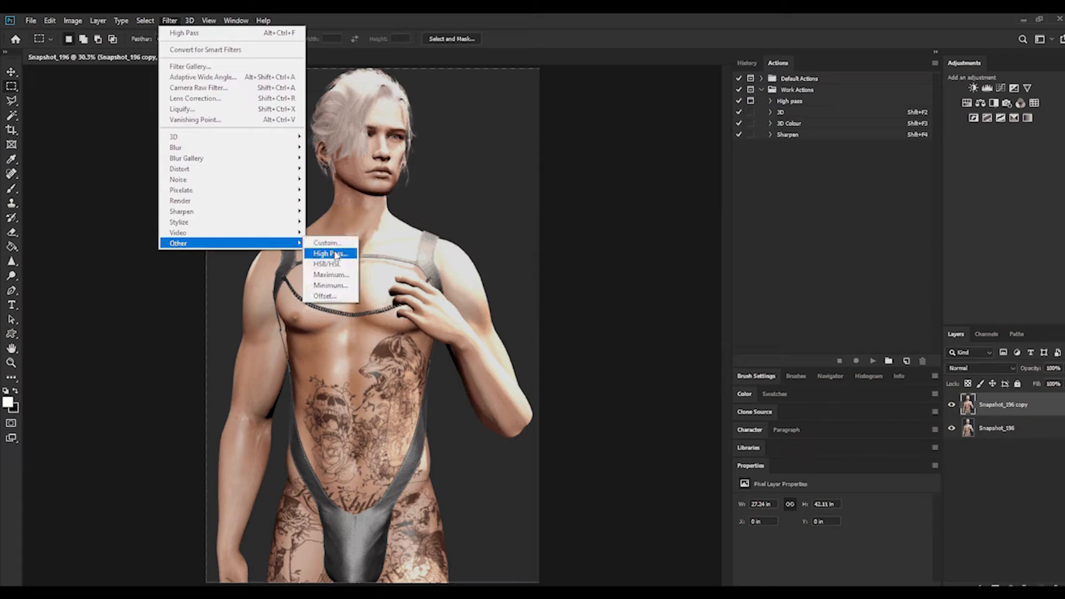
click(334, 255)
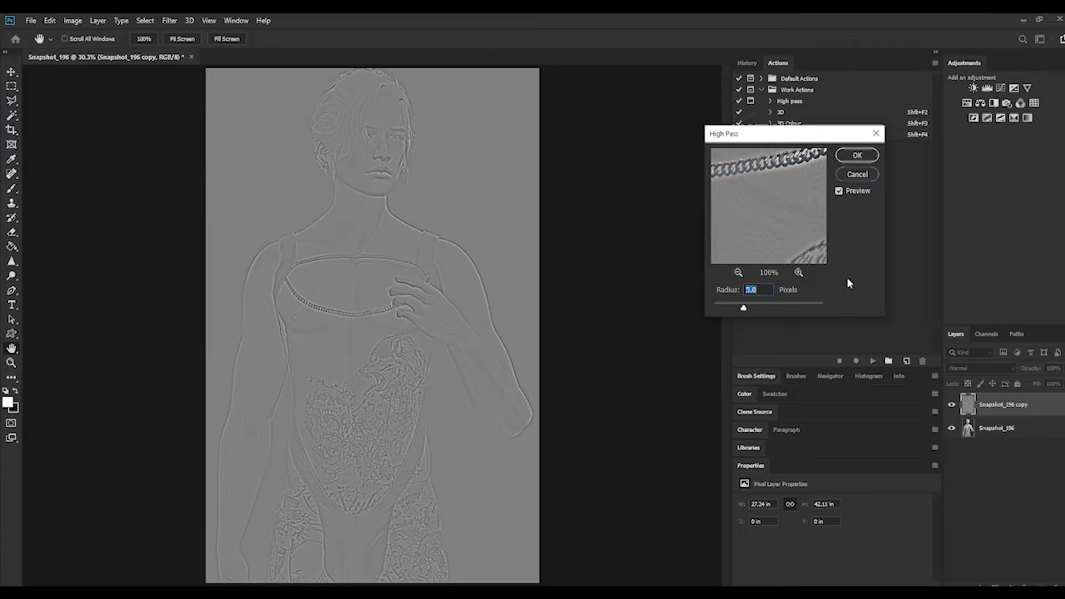
click(855, 156)
key(m)
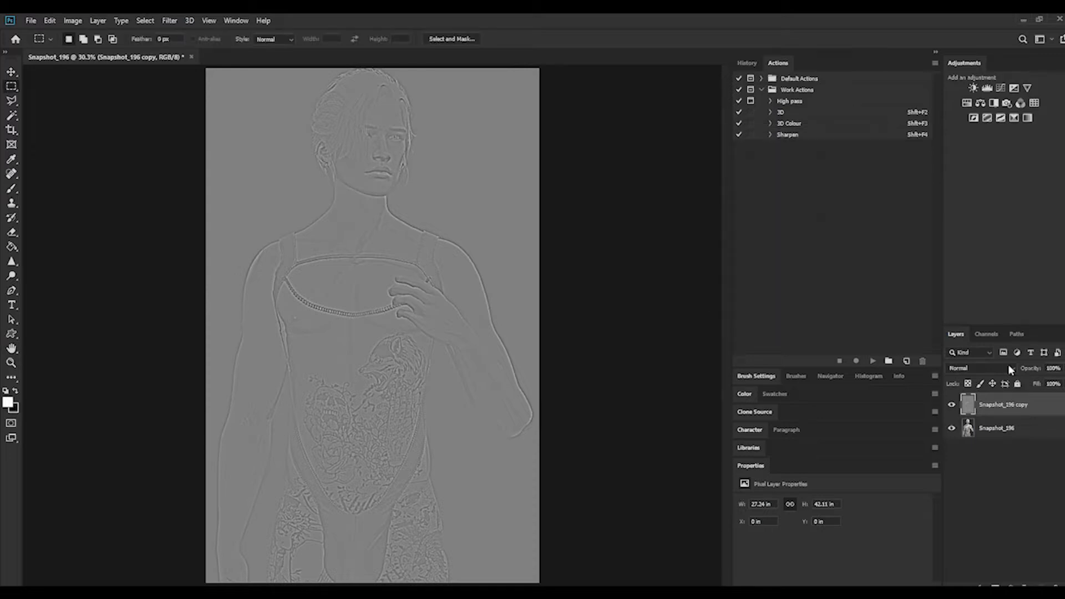
Set the high-pass layer's blend mode to Soft Light and toggle its visibility to compare the sharpening
click(1008, 366)
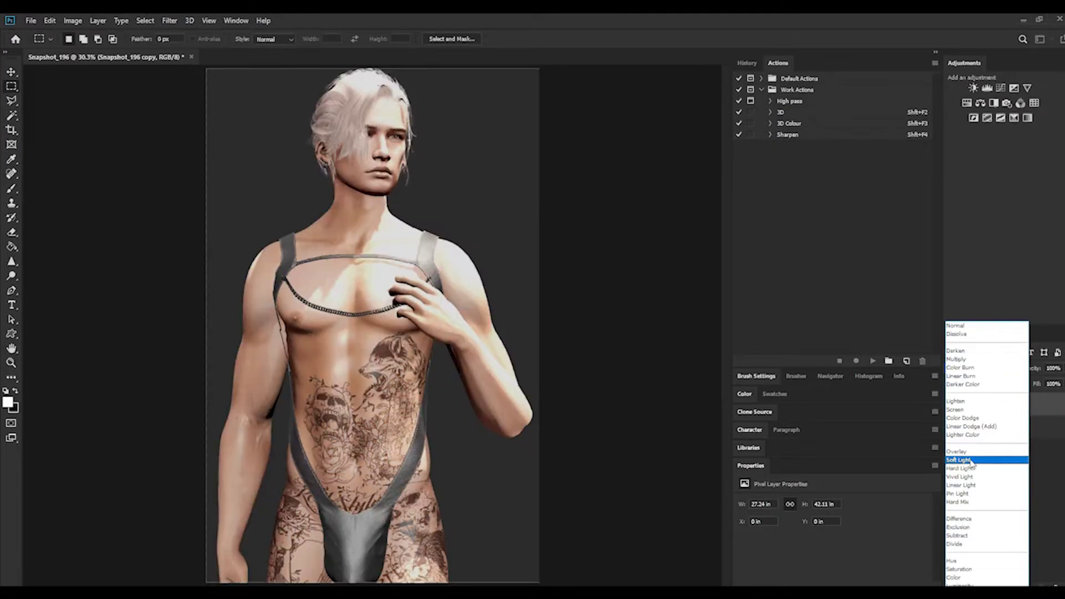
click(971, 460)
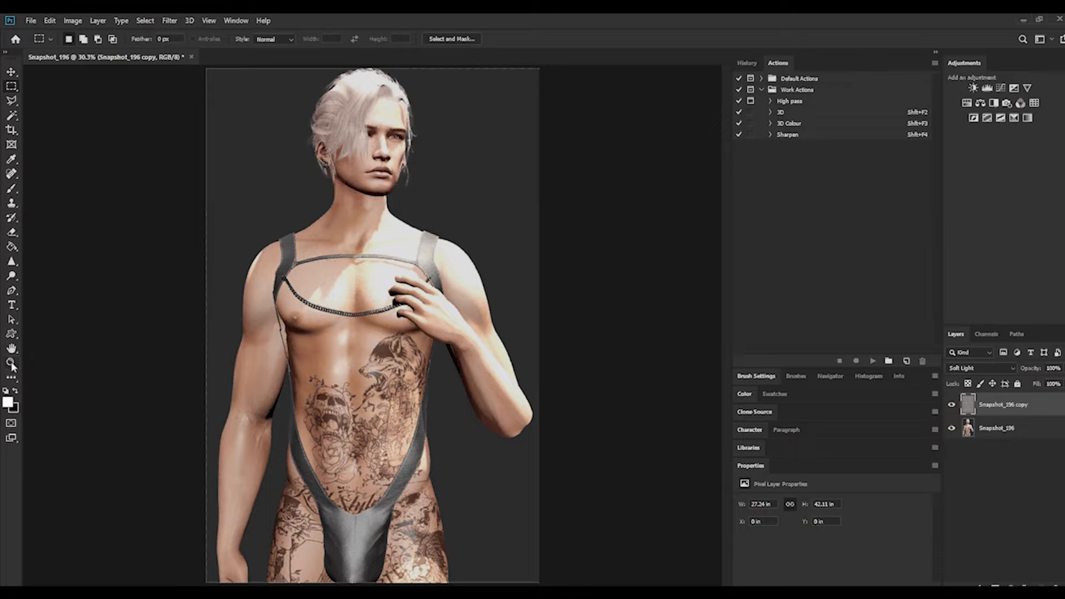
click(953, 406)
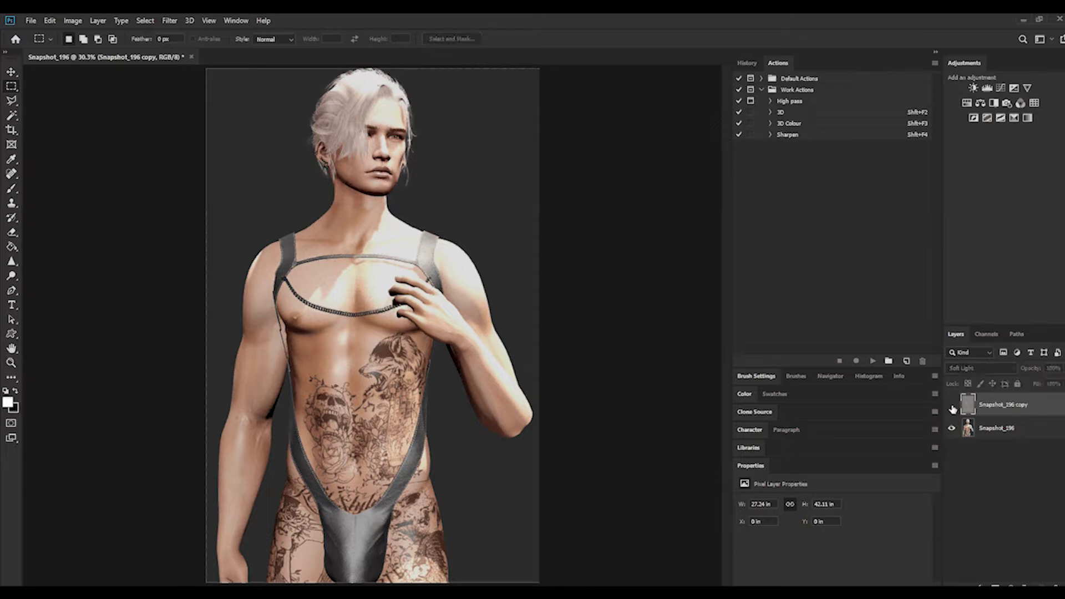
click(953, 406)
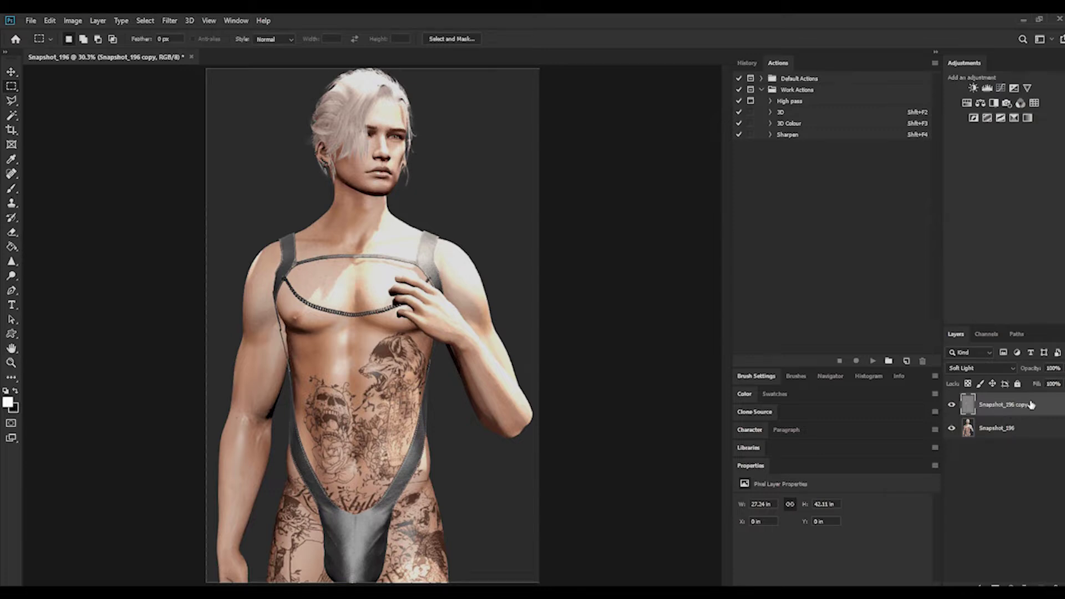
Create a new layer above the high-pass layer and set its blend mode to Soft Light
click(97, 21)
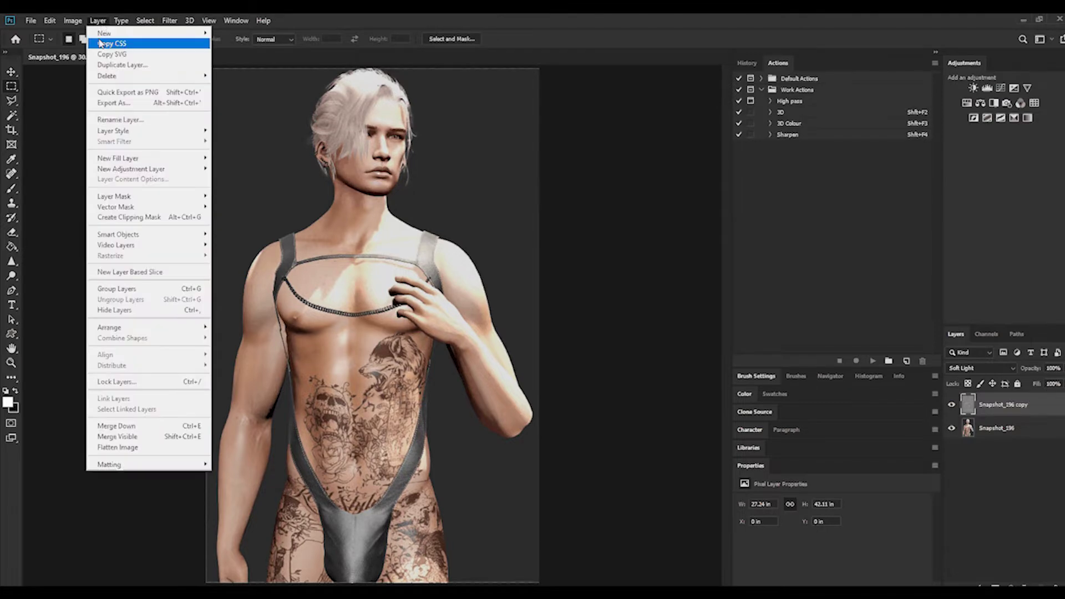
mouse_move(102, 35)
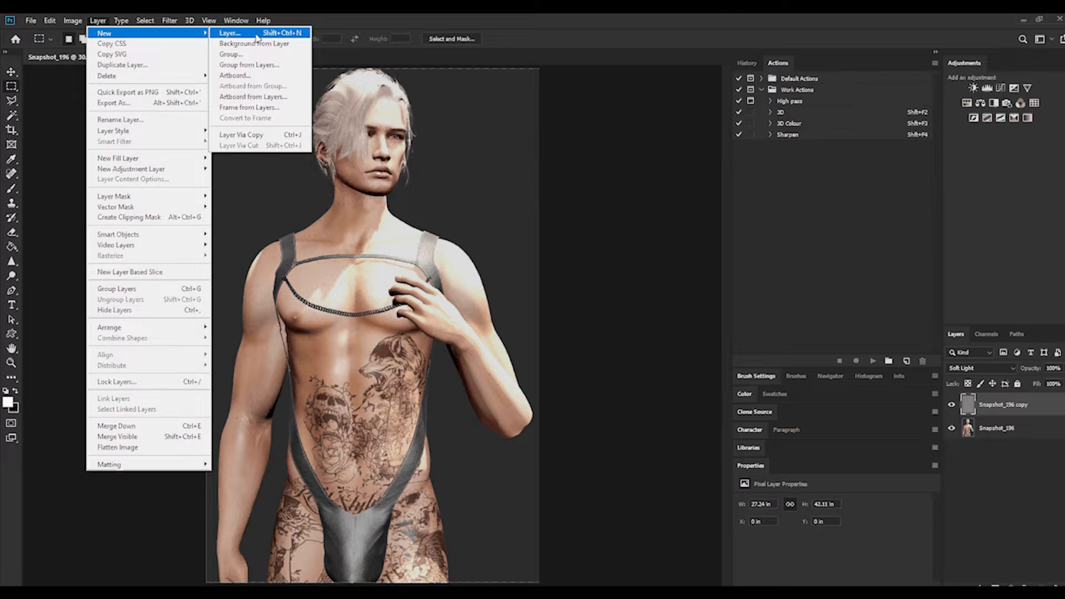
click(247, 34)
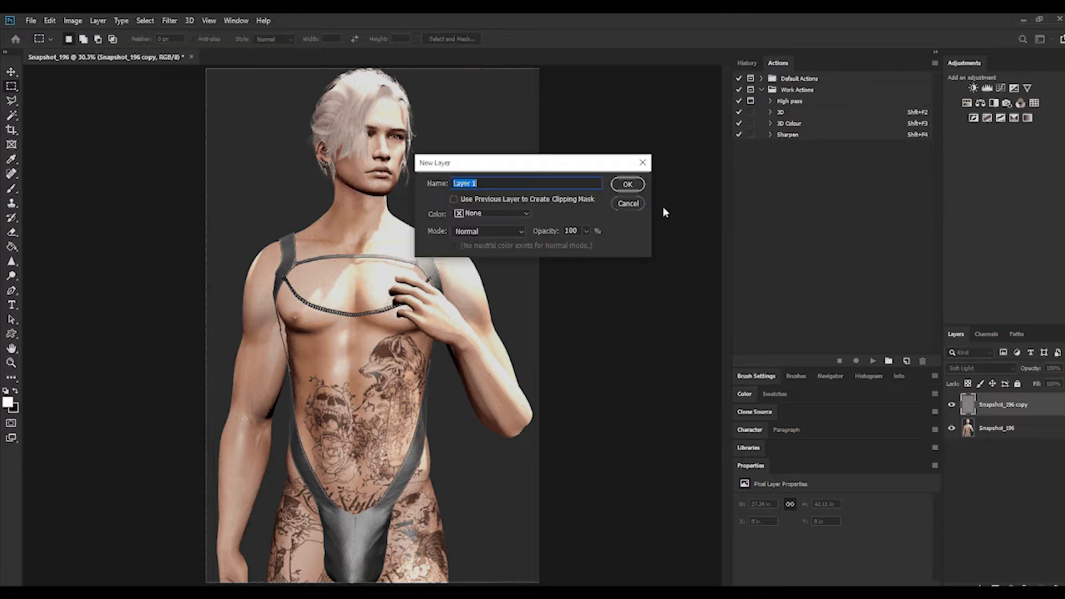
click(632, 186)
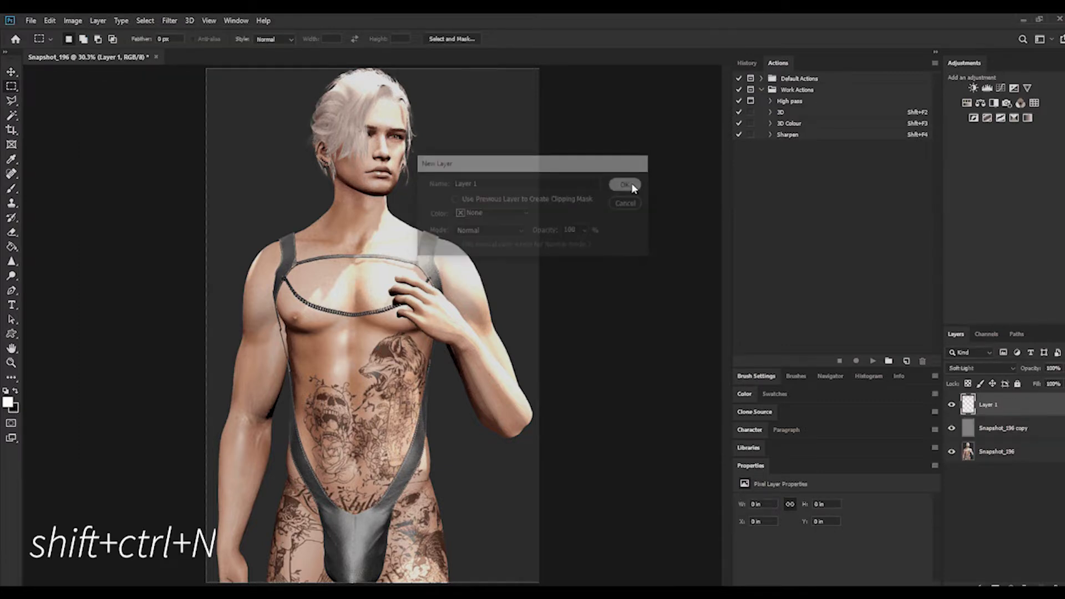
click(1015, 369)
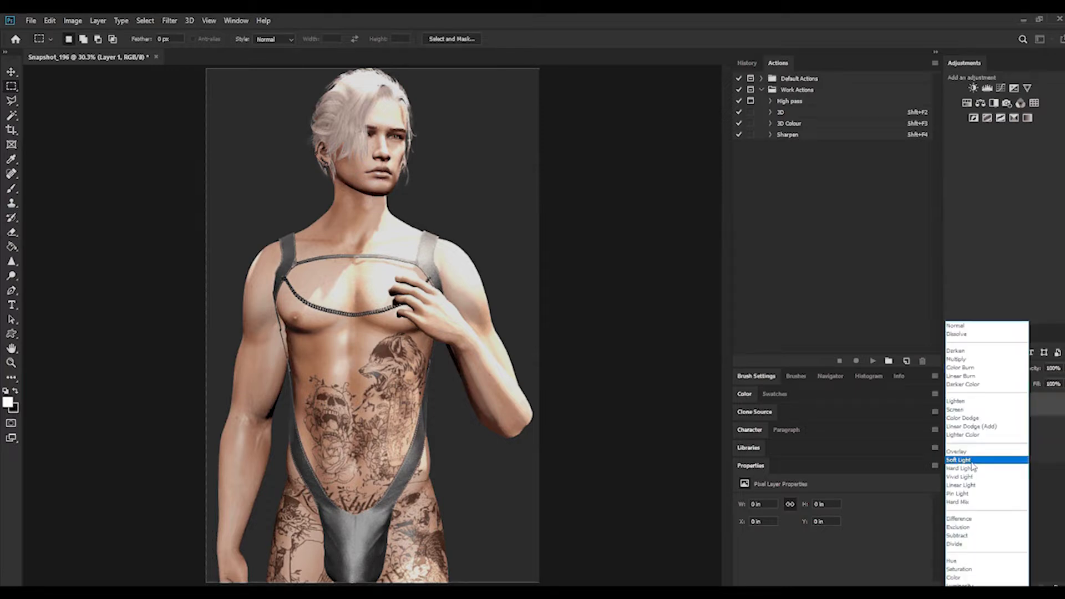
click(971, 461)
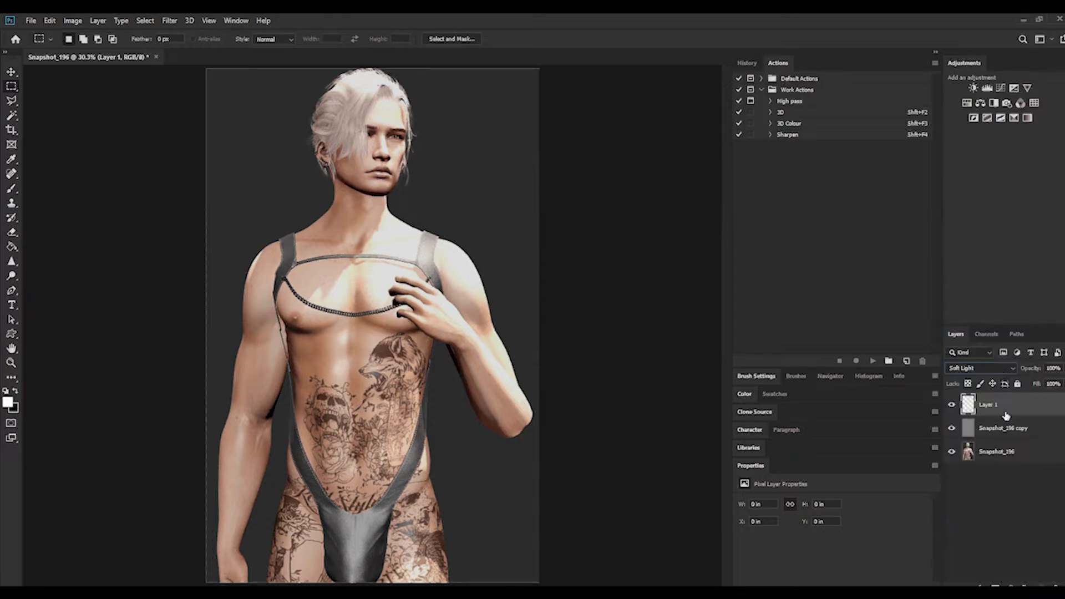
Fill the new layer with 50% Gray in Normal mode at 100% opacity
click(50, 21)
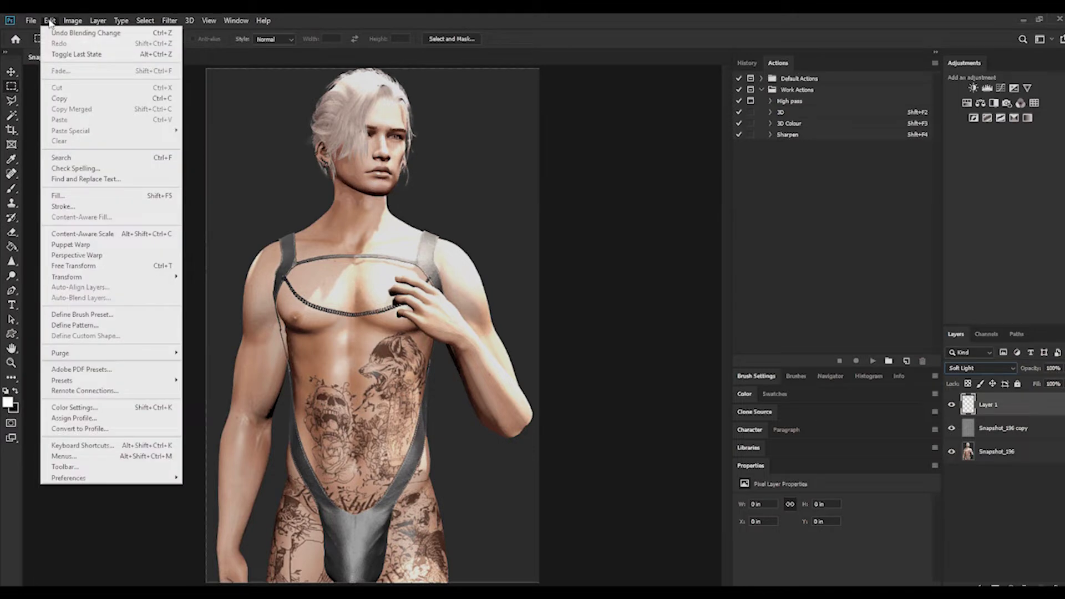
click(58, 196)
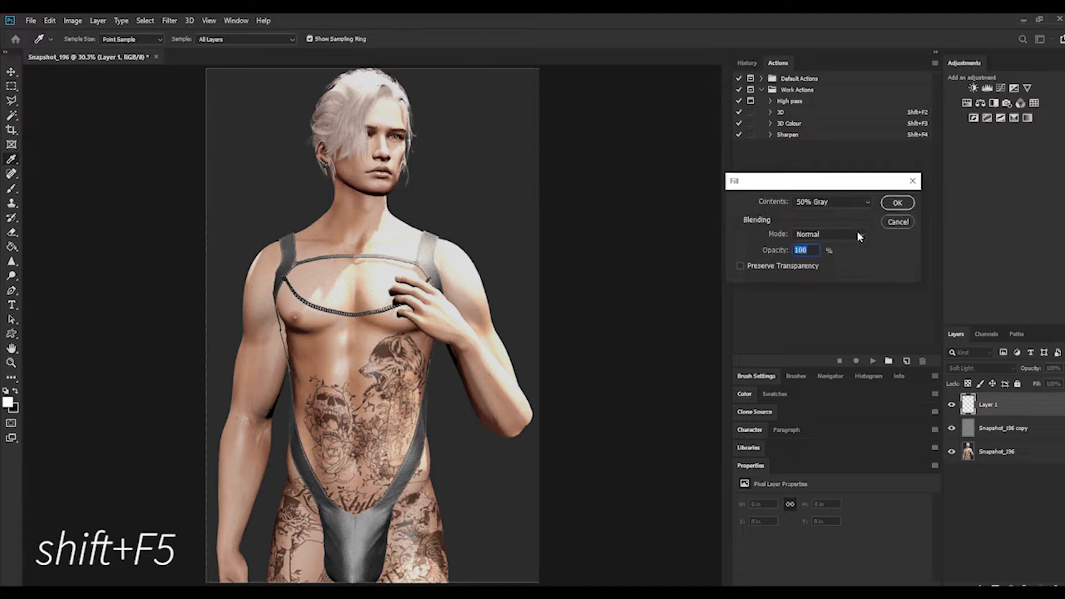
click(871, 202)
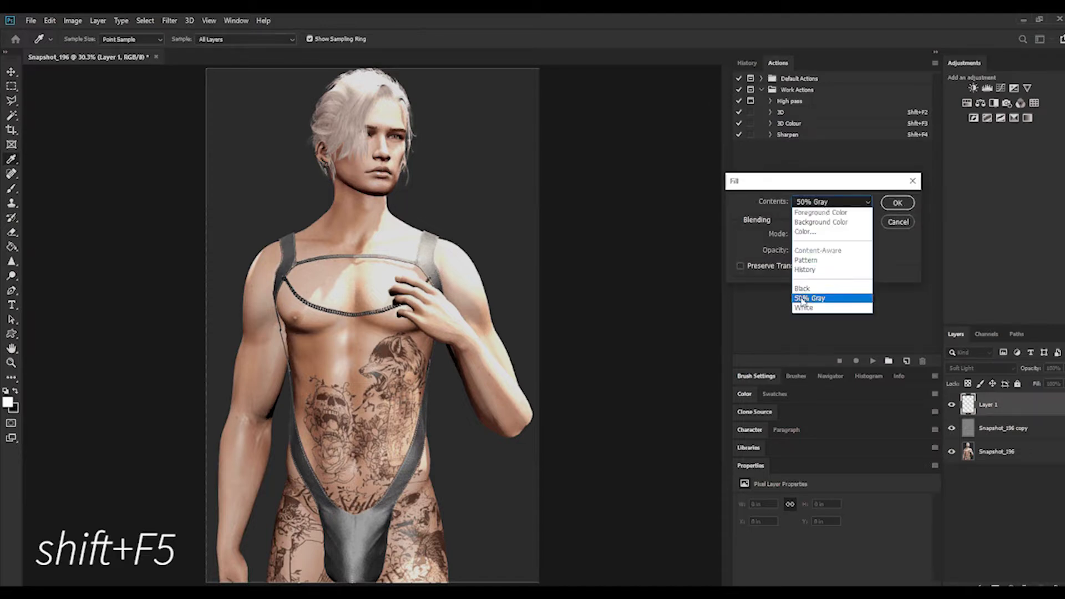
click(849, 300)
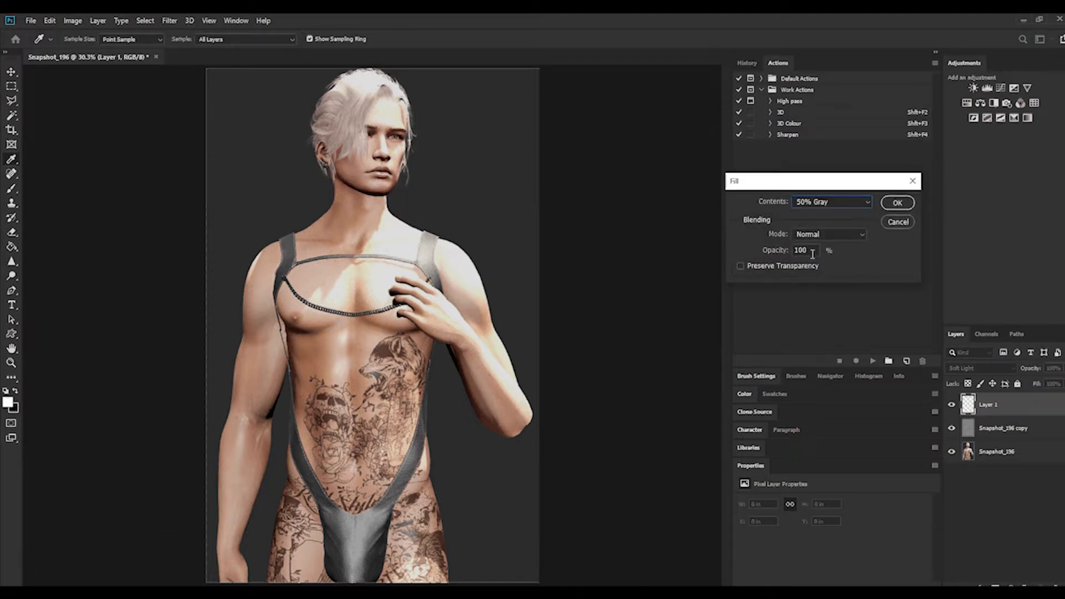
click(899, 203)
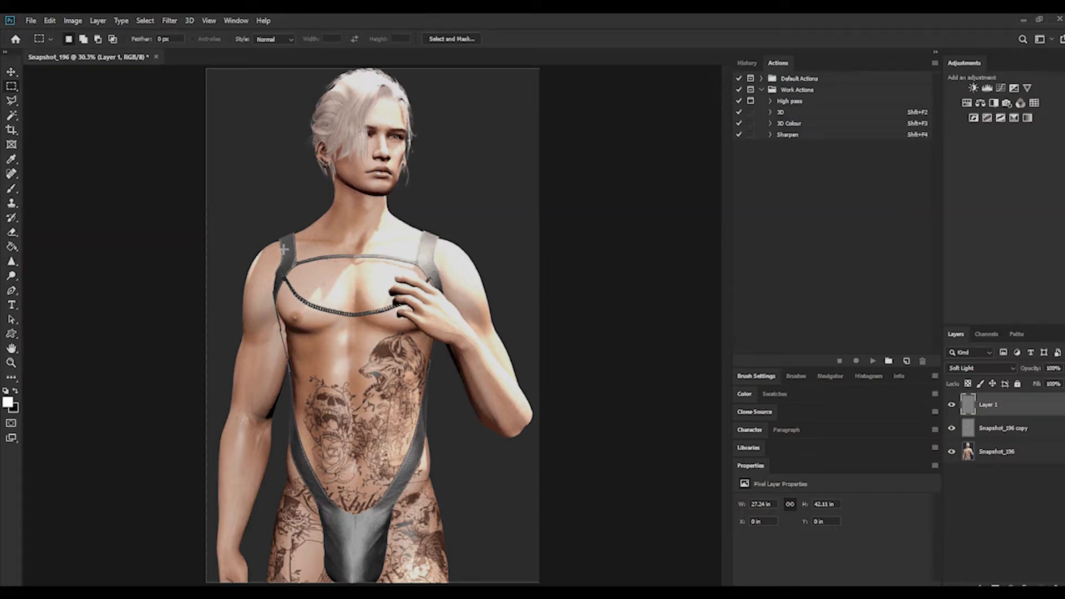
Switch Layer 1 to Normal blending to view its gray fill, and return it to Soft Light
click(1013, 367)
click(968, 327)
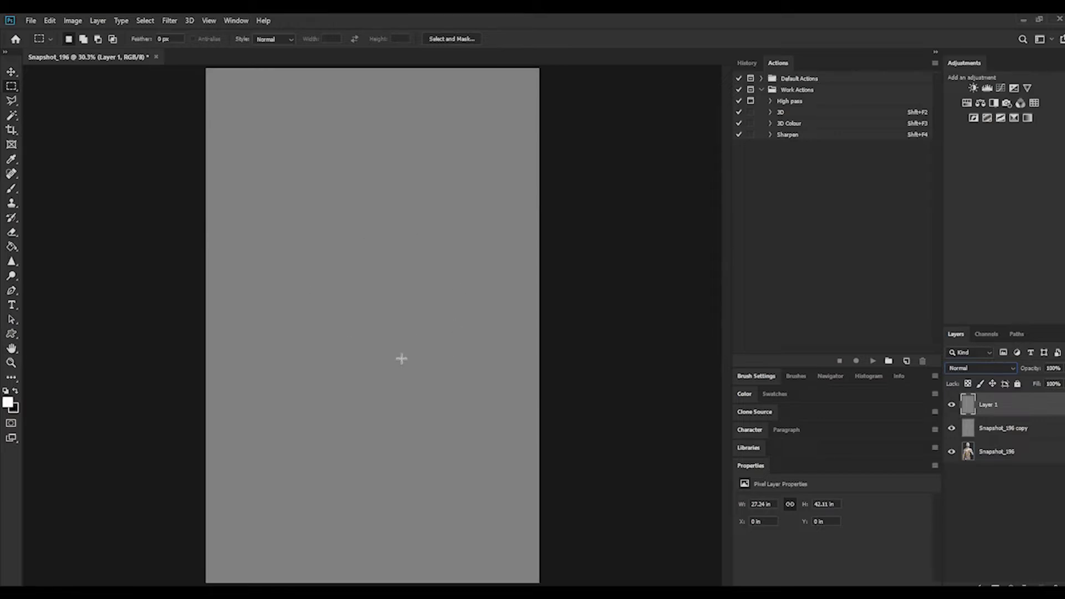
click(1011, 367)
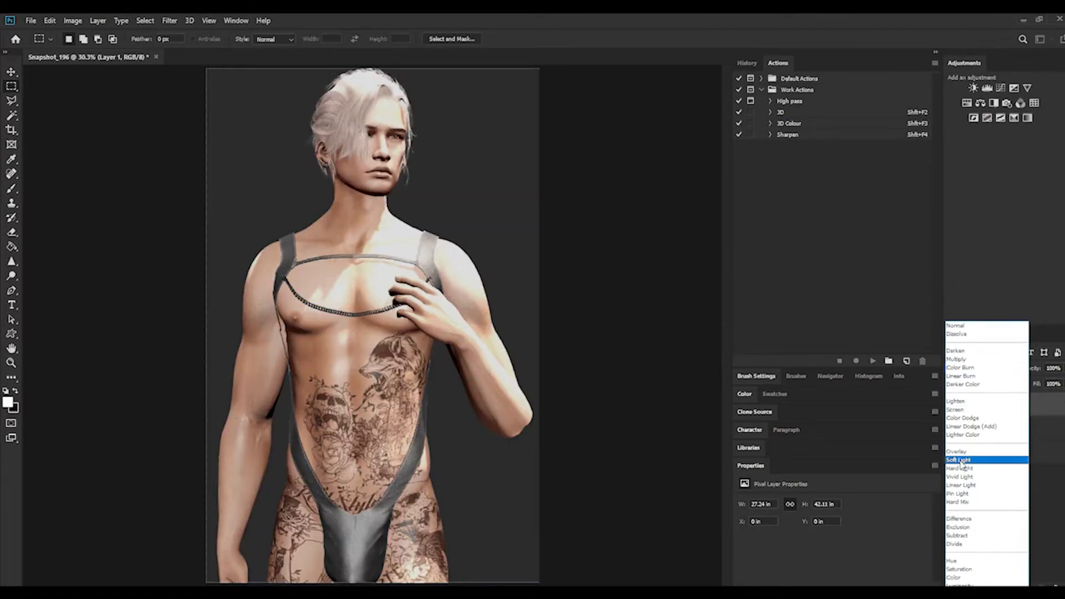
click(959, 460)
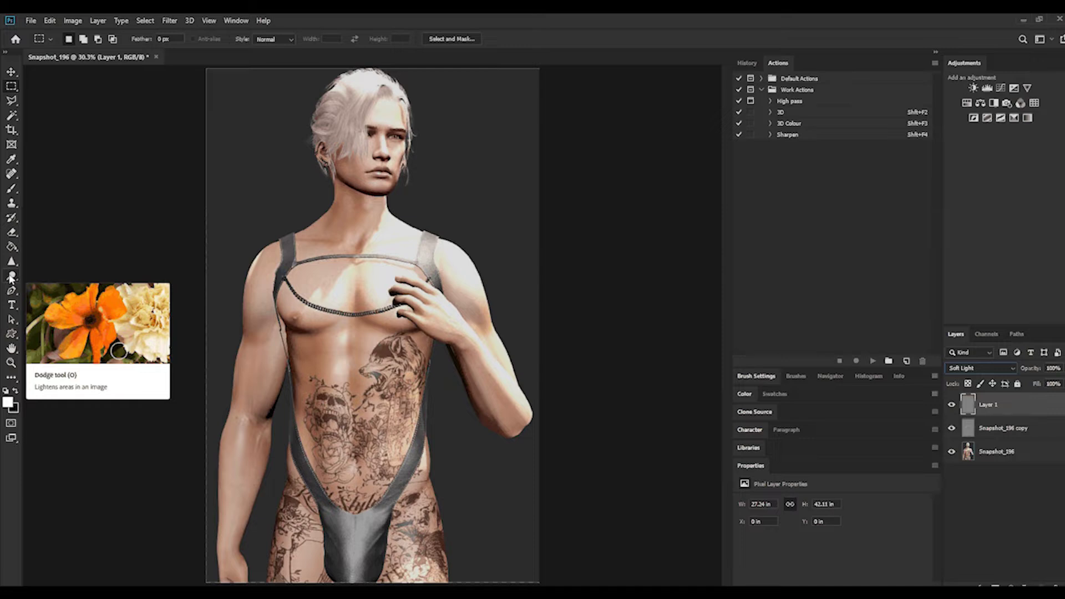
Activate the Burn tool with its range on Midtones and exposure at 20%
click(11, 278)
click(39, 288)
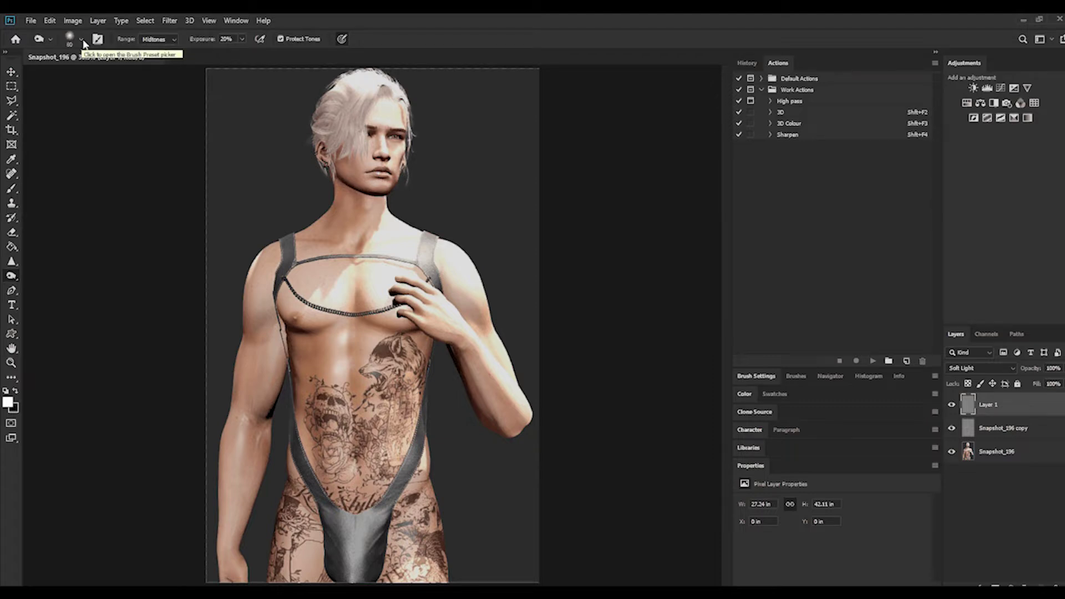
click(172, 39)
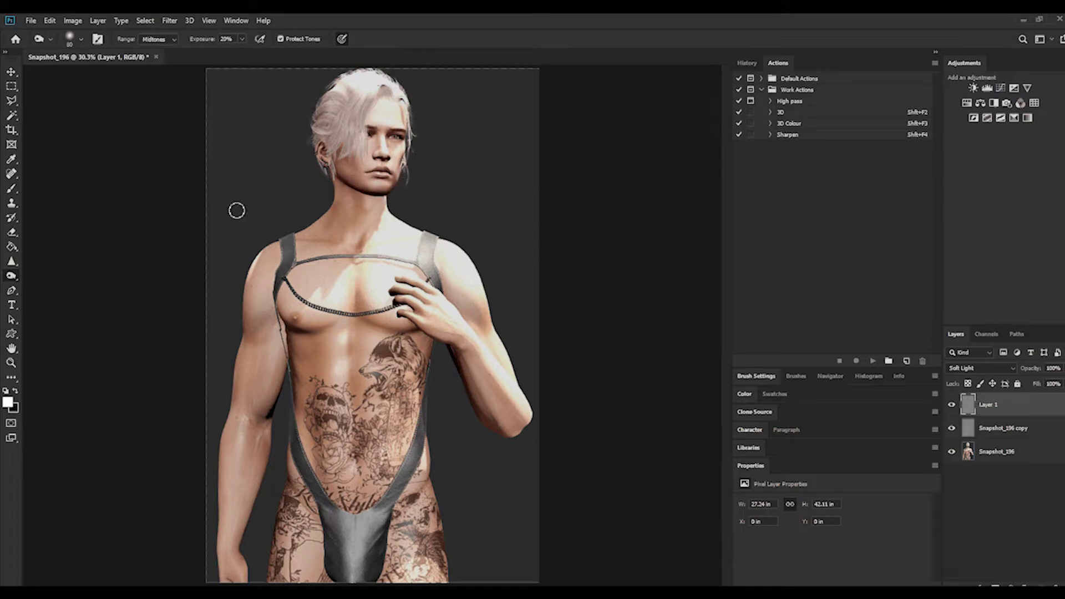
Reduce the Burn tool's brush size to 25 for working on the face
click(11, 363)
click(395, 127)
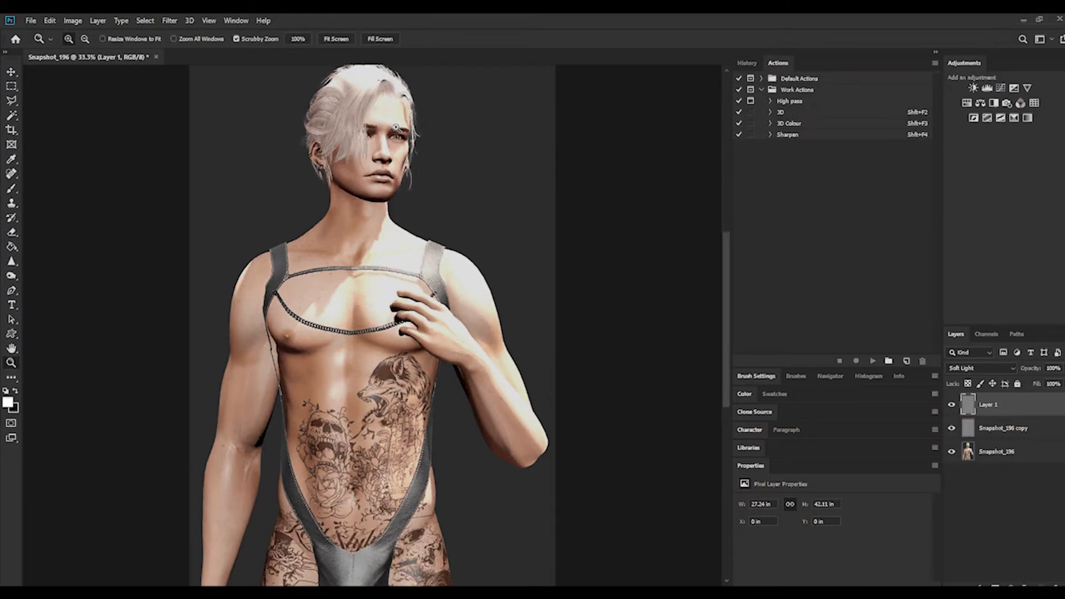
click(396, 127)
click(11, 276)
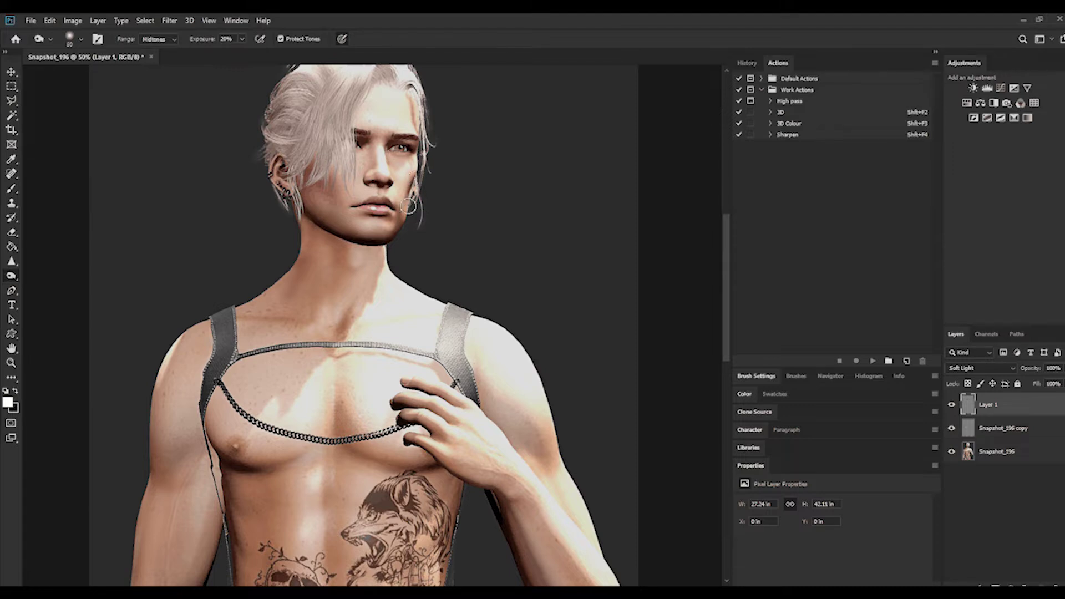
key([)
key(bracketright)
key(bracketleft)
key(bracketleft)
key(bracketleft)
key(bracketleft)
key(bracketleft)
key(bracketleft)
key(bracketleft)
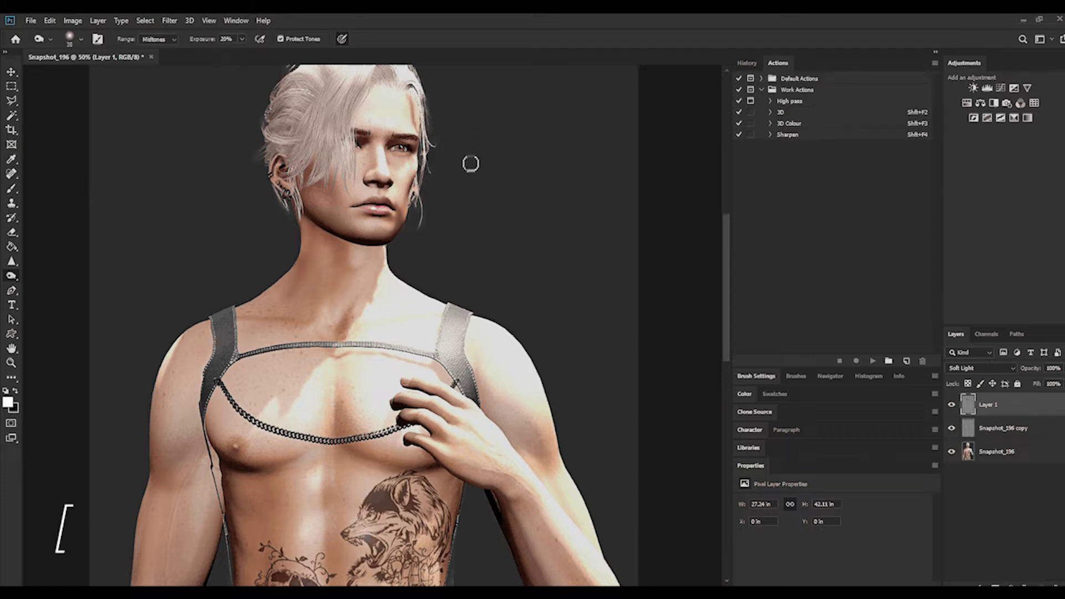
key(bracketleft)
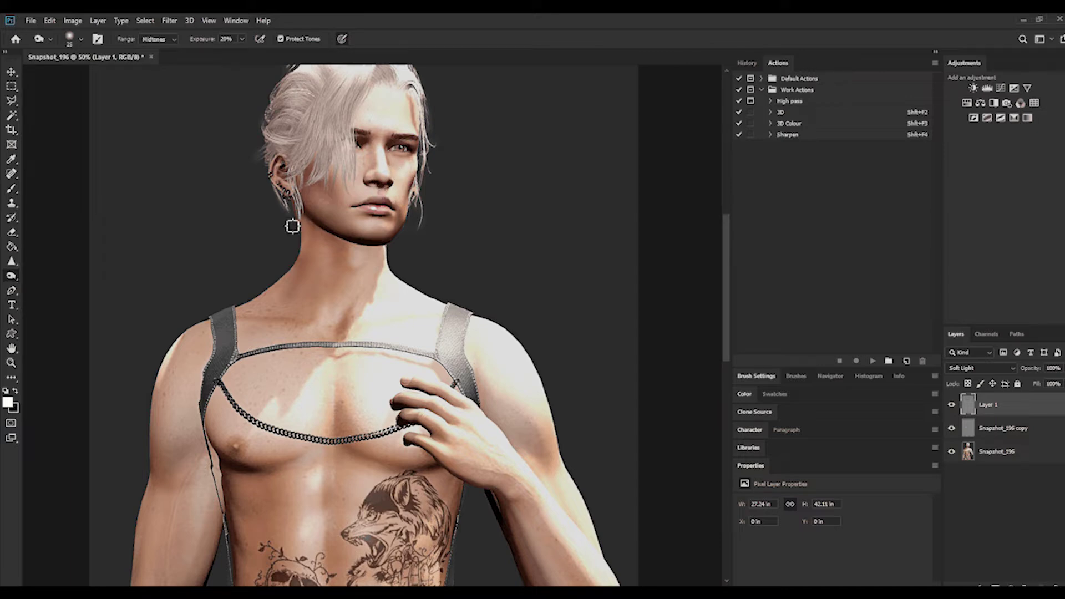
Activate the Blur tool at 46% strength on the Snapshot_196 layer, with the face in close view
click(12, 363)
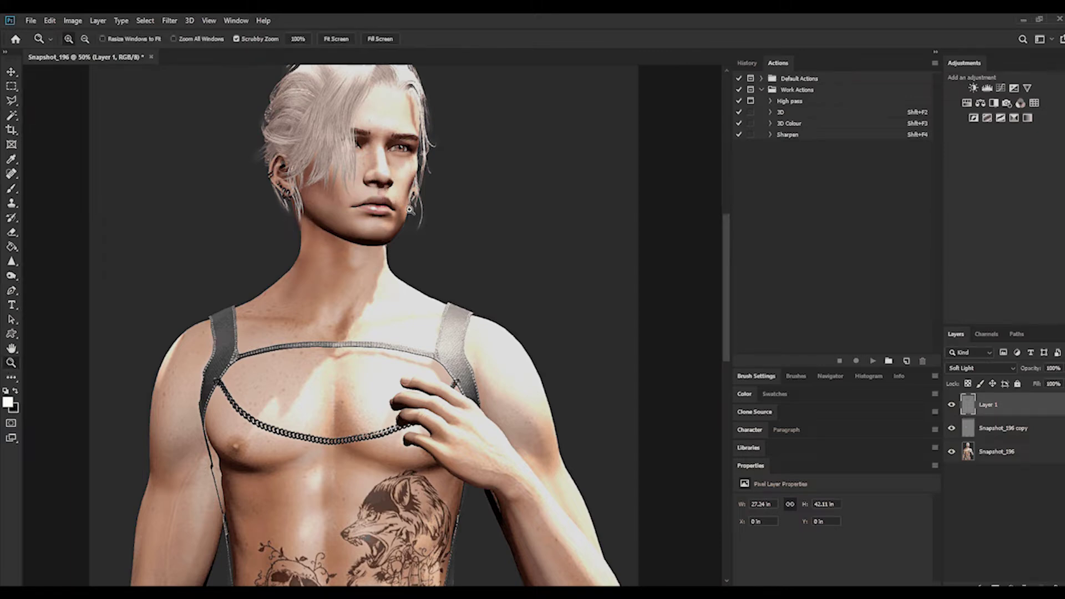
click(389, 132)
click(389, 132)
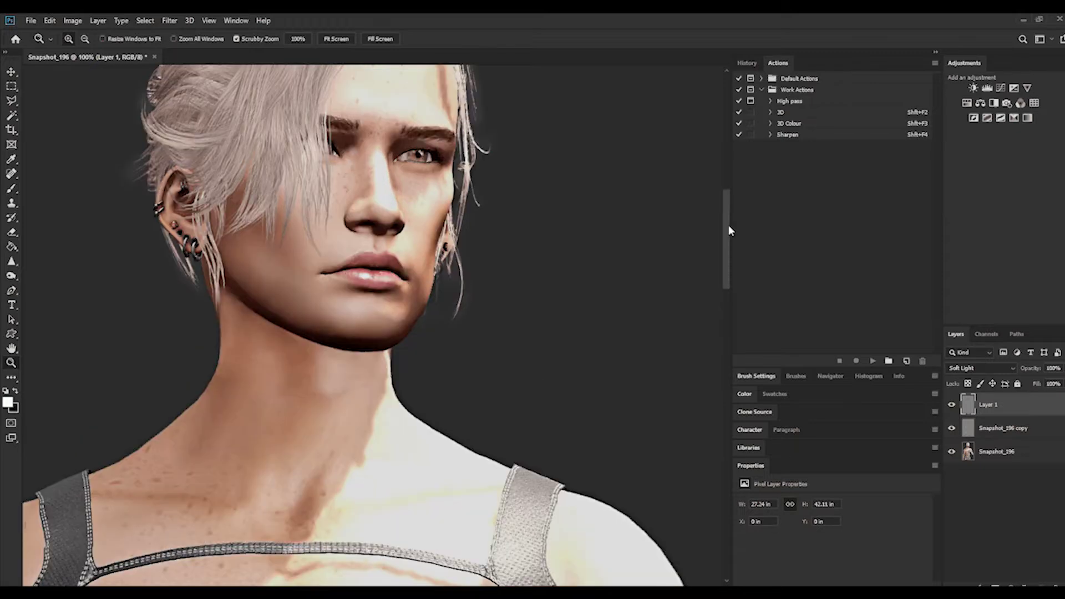
drag(728, 224, 728, 219)
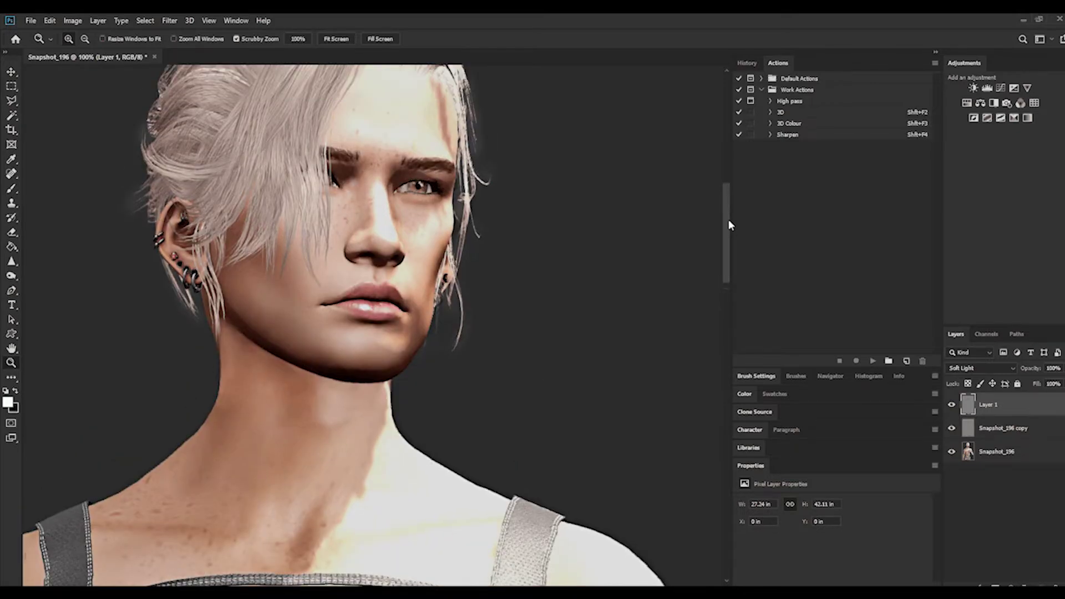
click(997, 452)
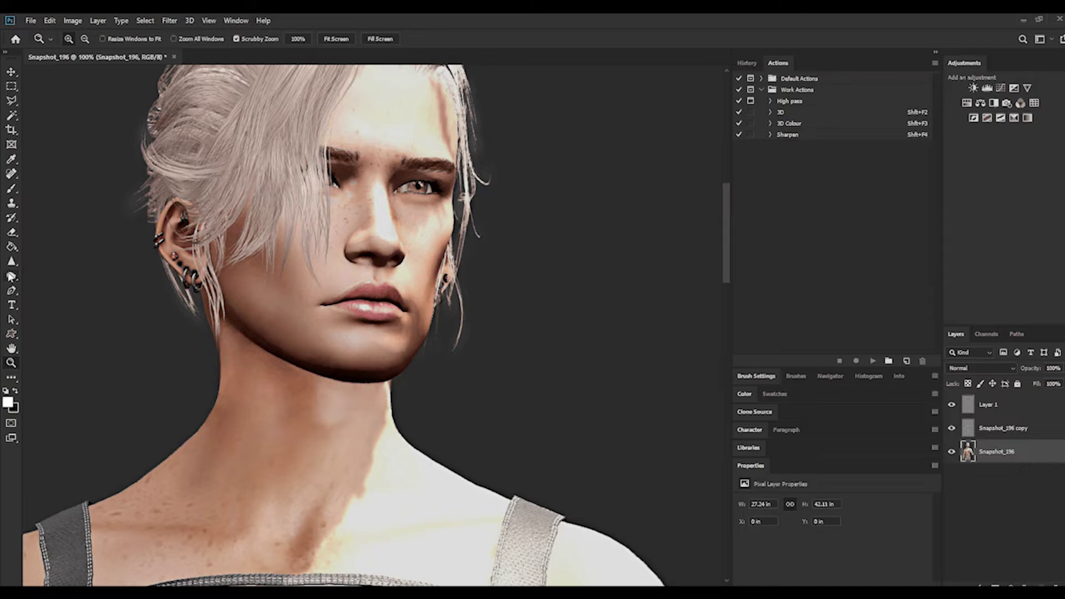
right_click(11, 260)
click(53, 261)
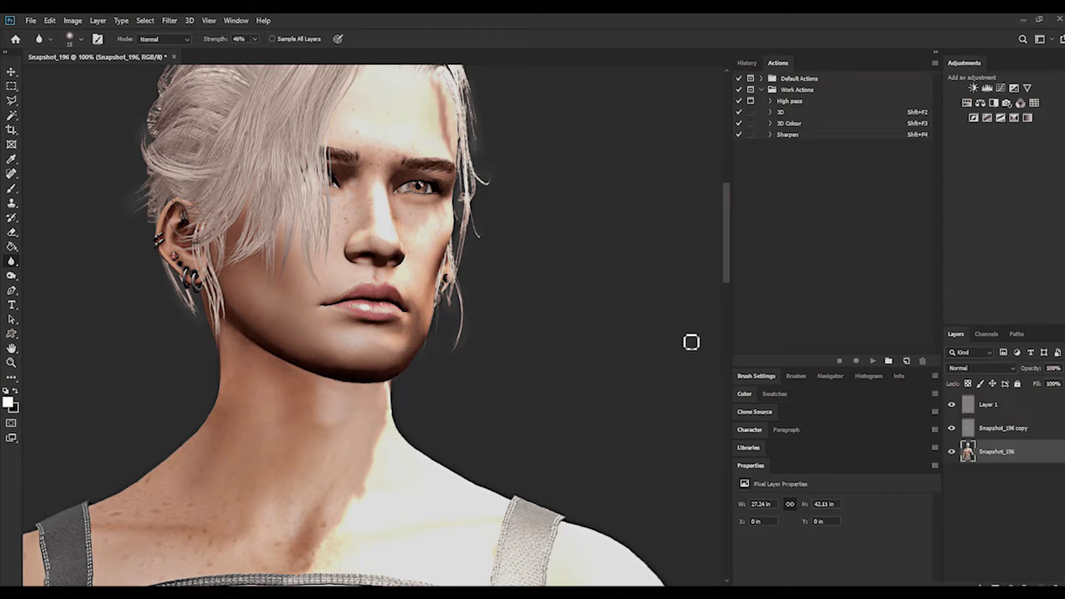
Soften rough facial details on the Snapshot_196 and Snapshot_196 copy layers with the Blur tool at brush size 25
key(bracketright)
key(alt+bracketright)
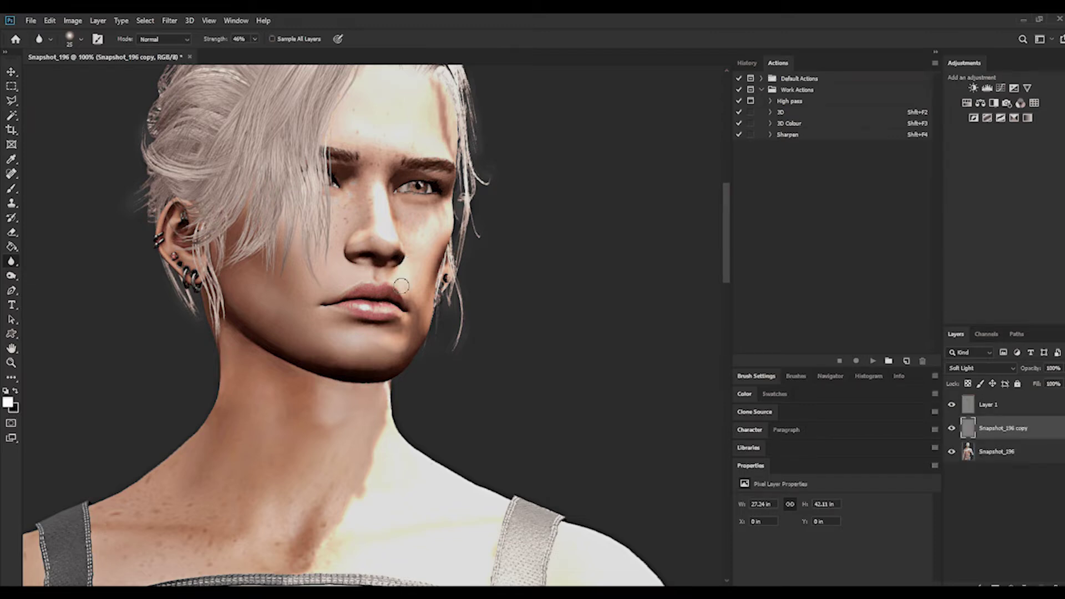
key(bracketright)
key(bracketleft)
Rename the Snapshot_196 copy layer to "highpass"
key(F2)
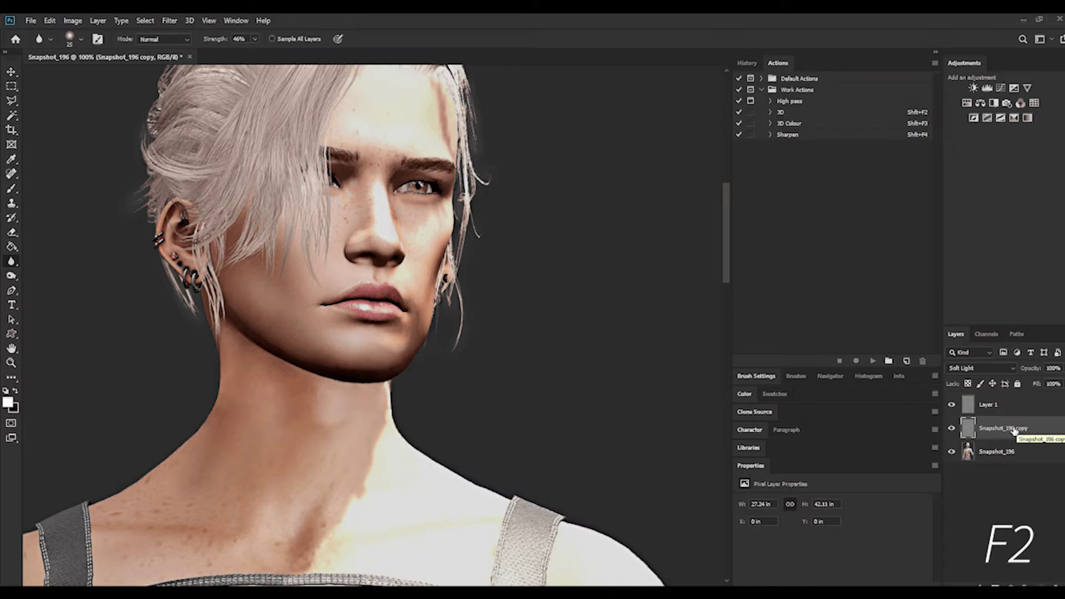
double_click(1005, 428)
text(highpass)
key(Return)
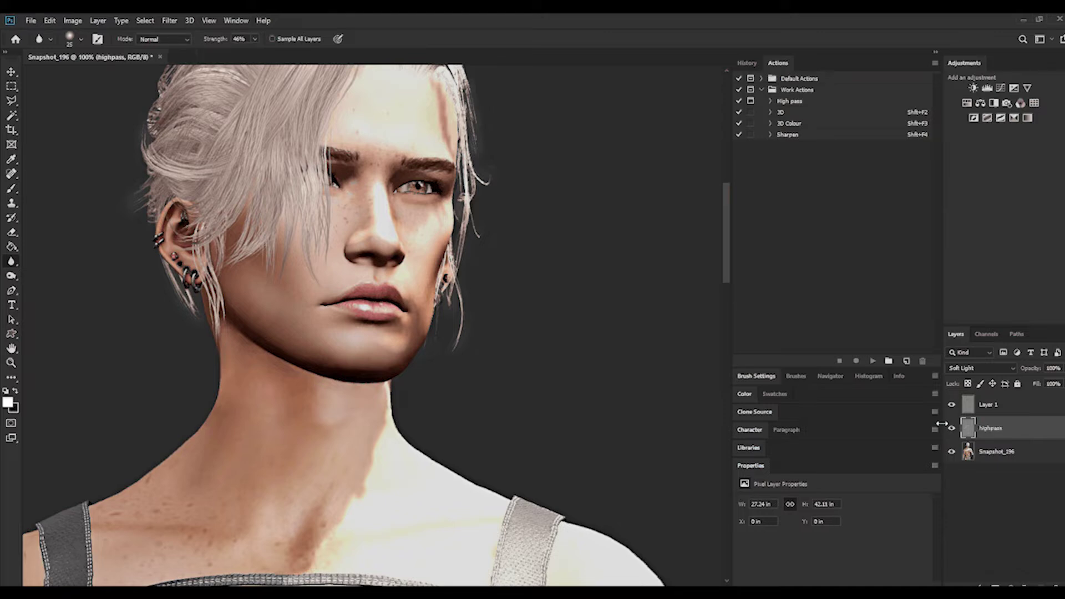
Rename Layer 1 to "shadows"
double_click(991, 409)
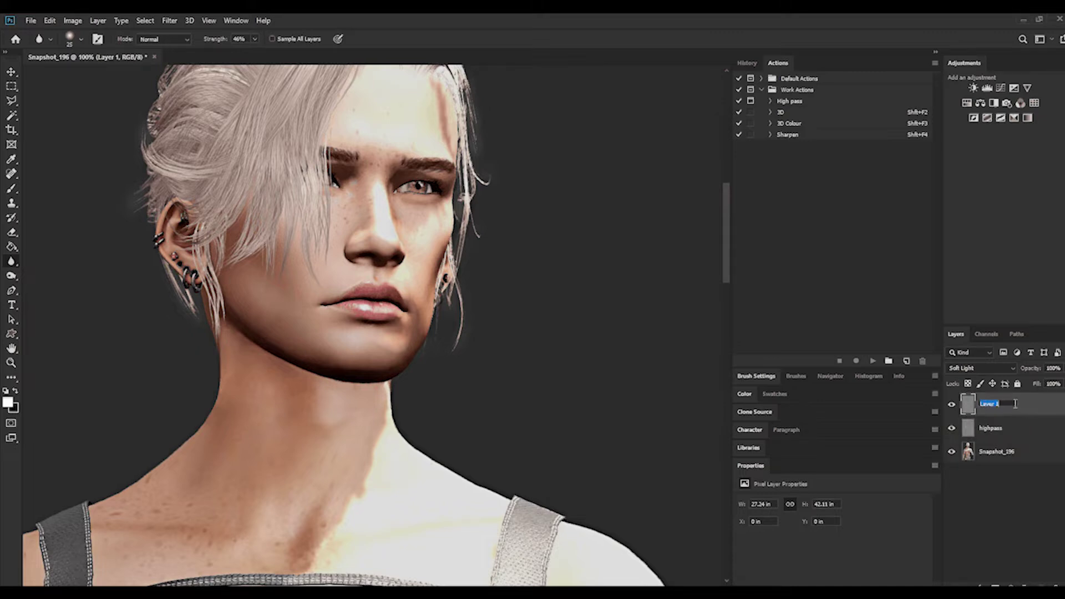
text(shadowsx)
key(Return)
double_click(1008, 405)
key(Return)
Select the highpass layer and reduce the Blur brush to 20 for softening edges around the neck
click(991, 430)
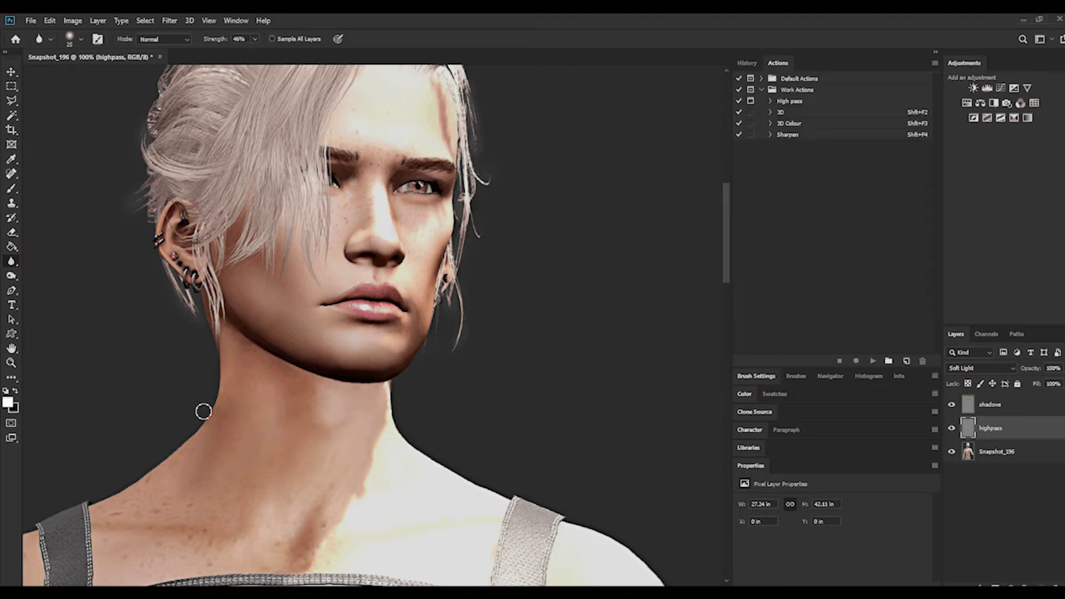
key(bracketleft)
Burn shadows around the nose bridge, brow and cheek on the shadows layer with a Midtones brush of about 30
click(1005, 405)
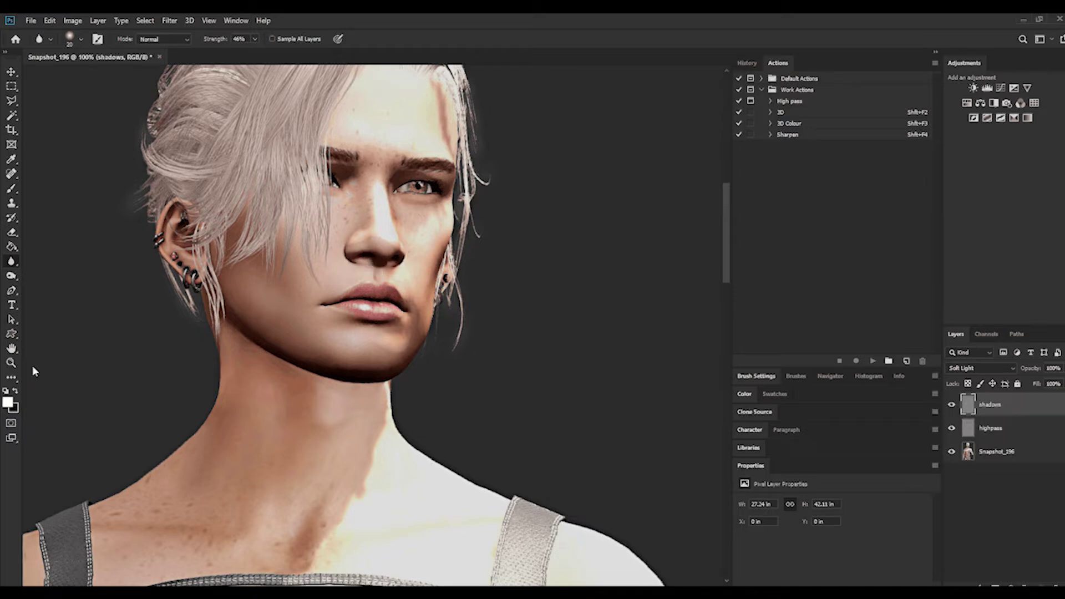
click(11, 277)
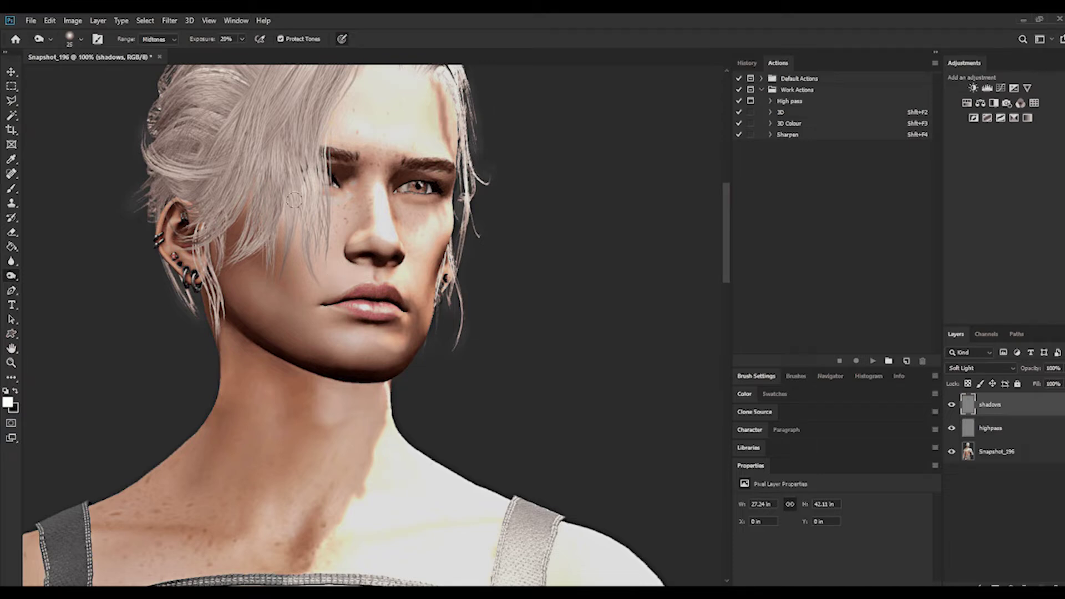
key(bracketleft)
key(bracketright)
mouse_move(359, 192)
mouse_down()
mouse_move(350, 227)
mouse_move(364, 189)
mouse_up()
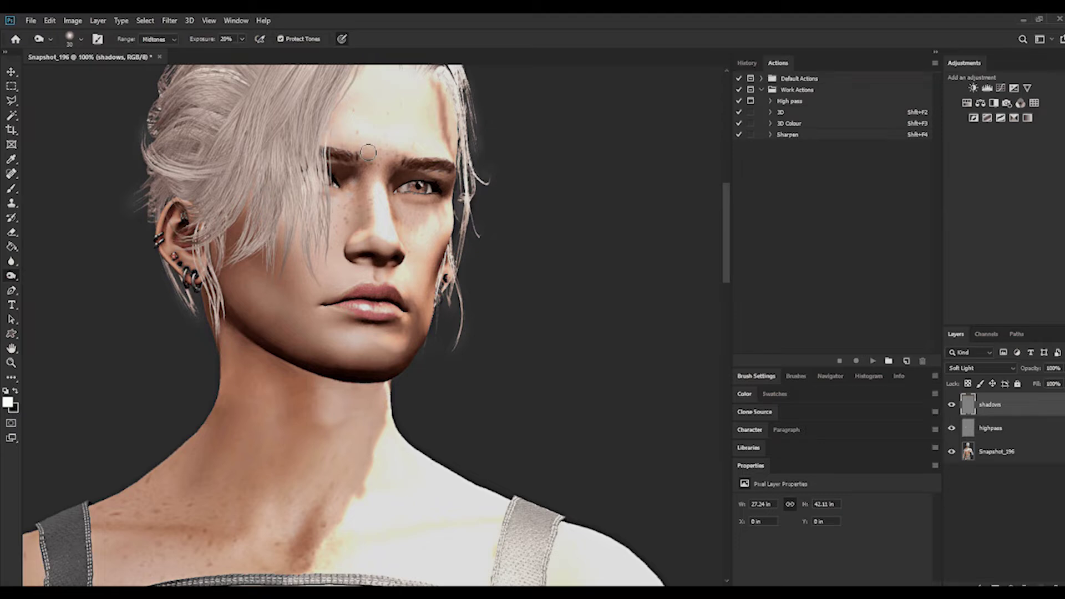
key(bracketright)
key(bracketleft)
key(bracketleft)
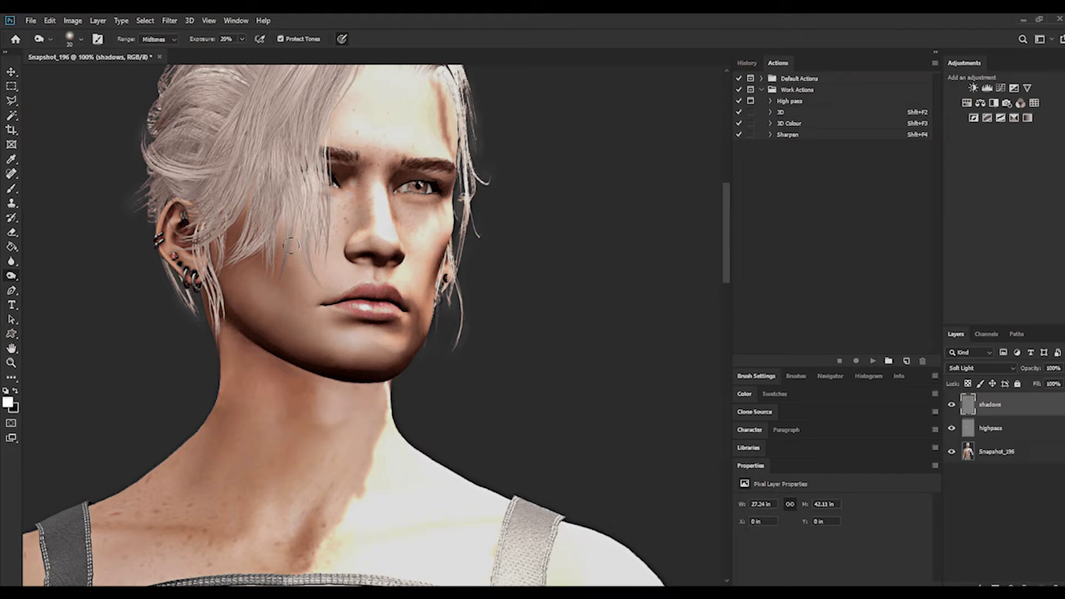
Enlarge the Burn brush and bring the neck and chest into view for deepening their shadows
key(bracketright)
key(bracketright)
key(bracketright)
drag(424, 490, 506, 337)
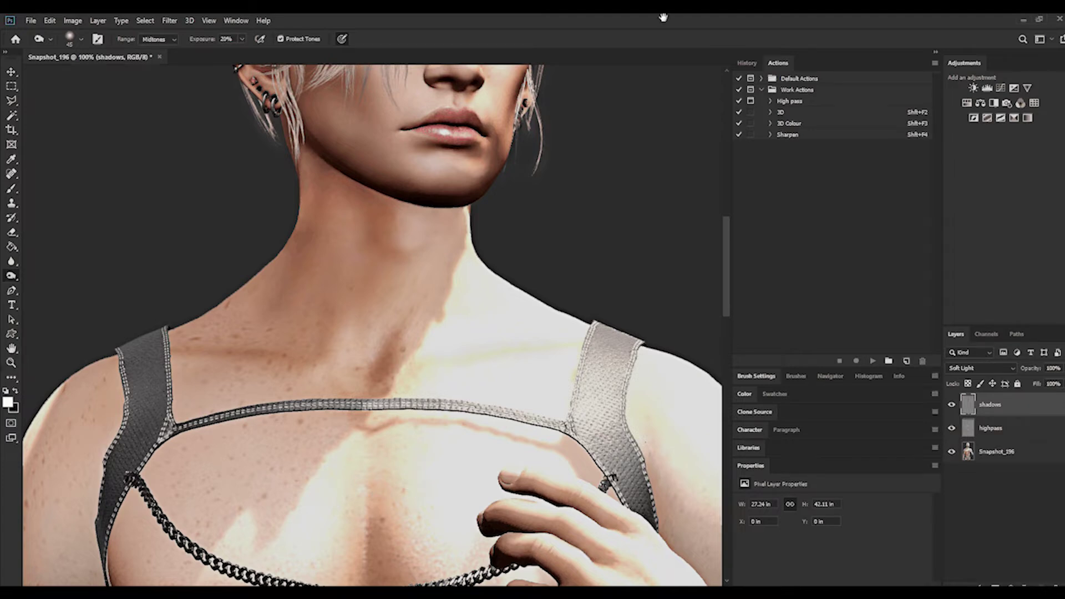
Burn the outer edge of the avatar's lowered upper arm using a larger brush, with the whole figure in view
key(z)
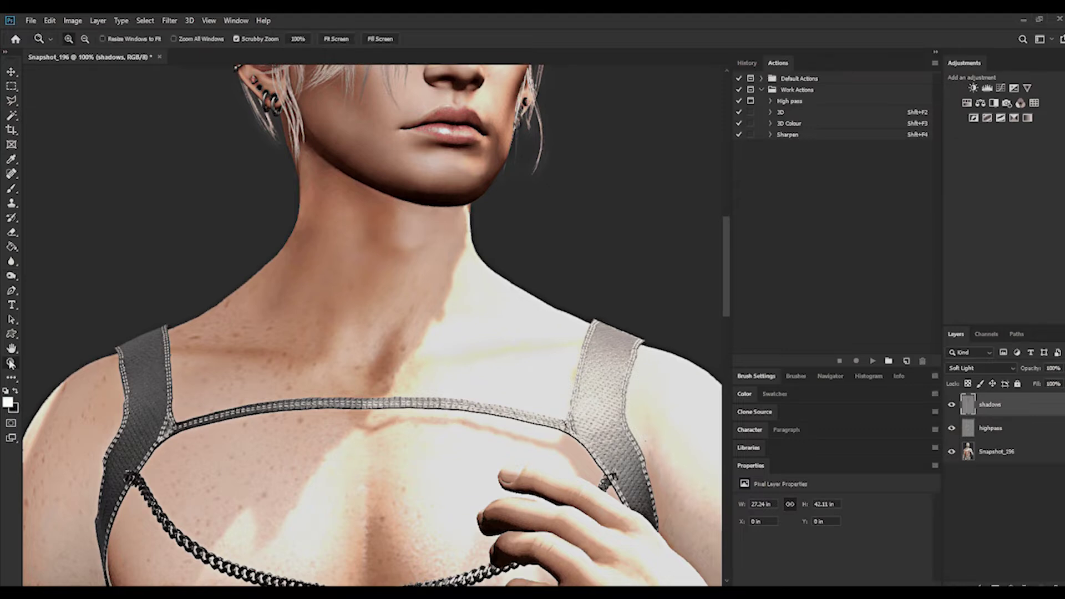
right_click(354, 261)
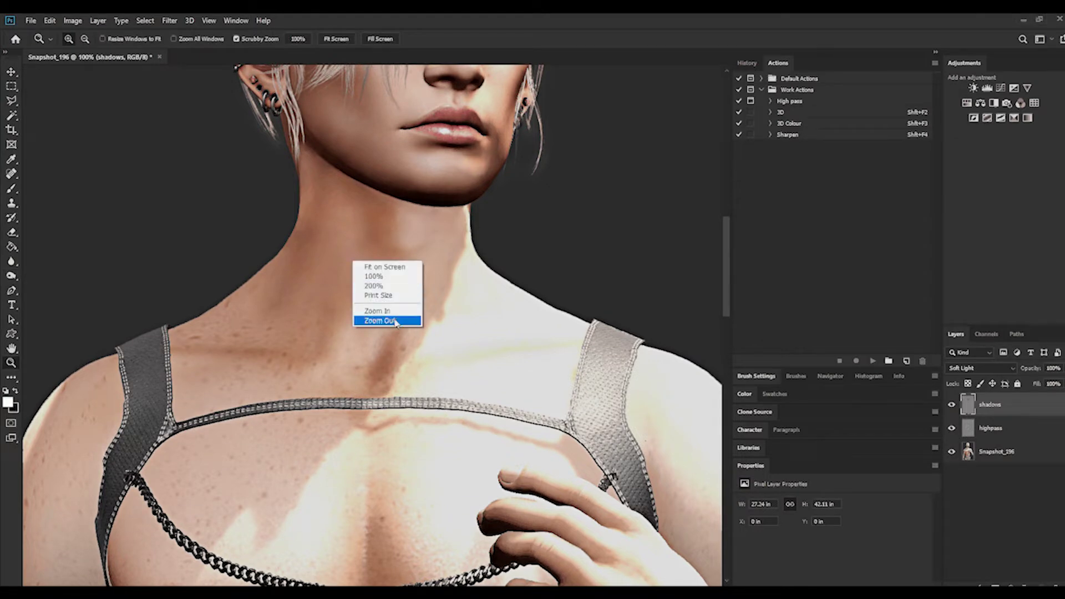
click(390, 268)
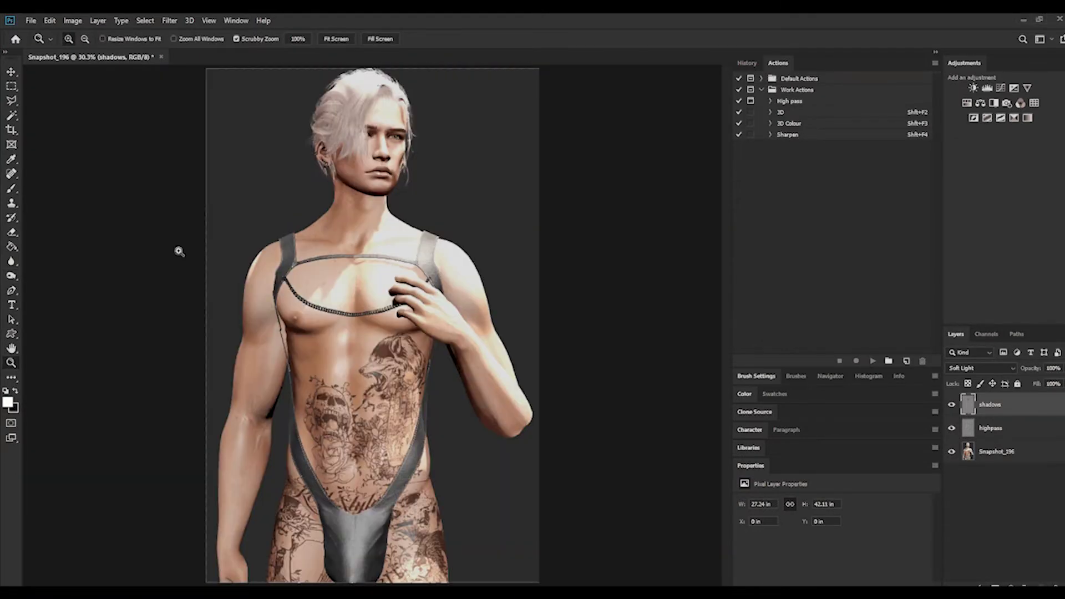
click(12, 277)
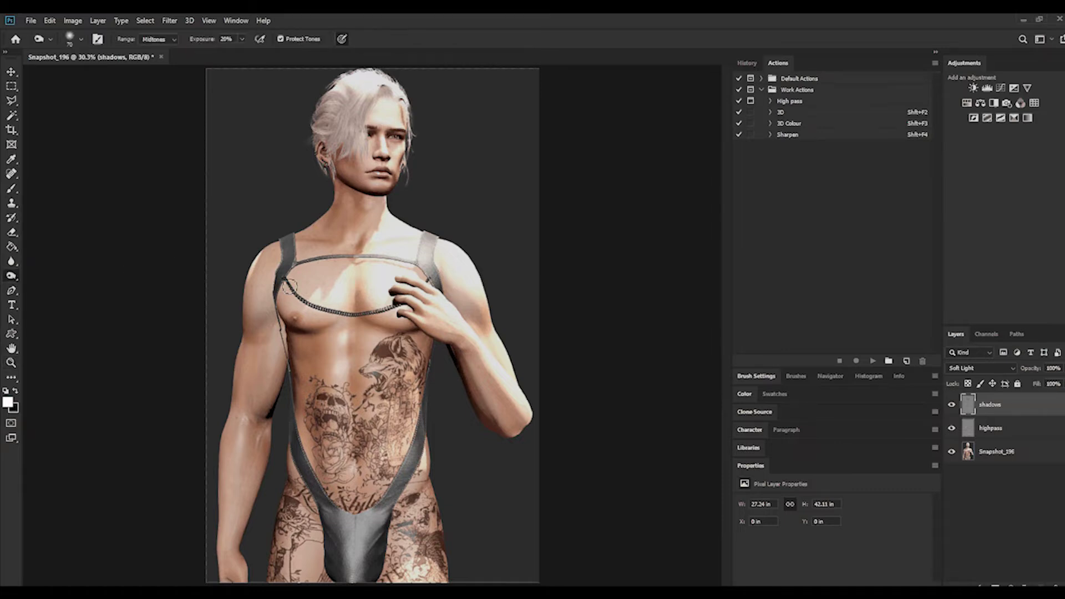
key(bracketright)
key(bracketright)
key(bracketright)
key(bracketright)
key(bracketright)
key(bracketright)
drag(256, 293, 254, 328)
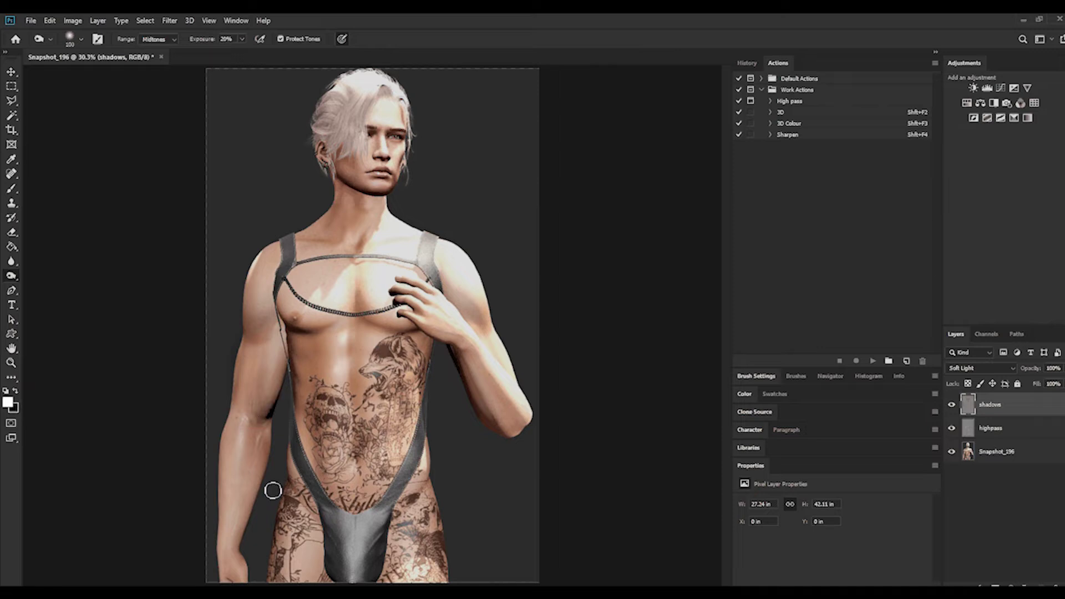
Continue burning shadows on the lowered arm and hips, varying the brush size from 80 to 150
key(bracketleft)
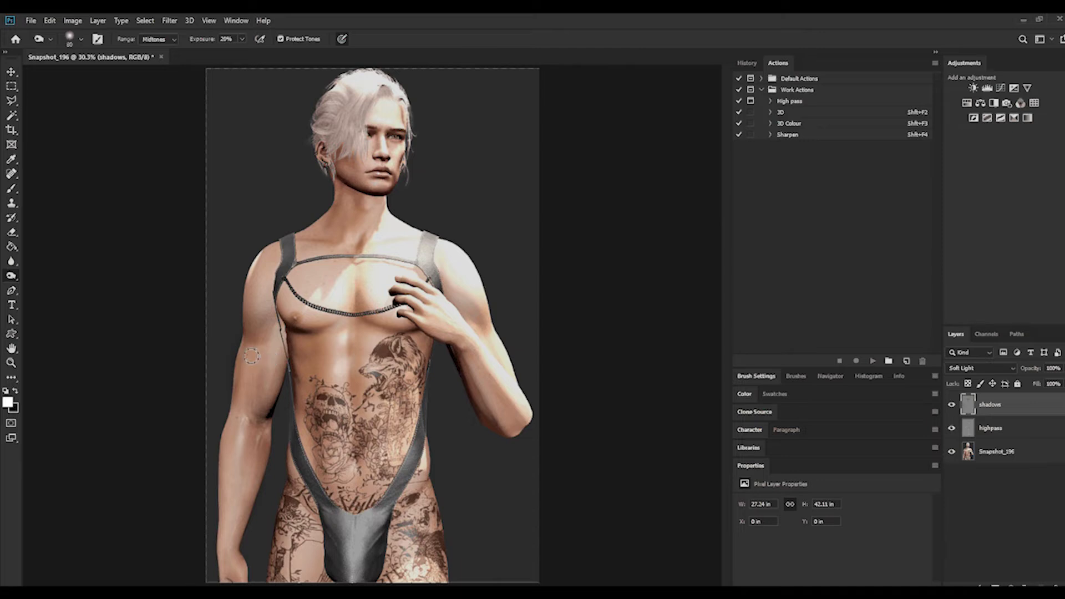
key(bracketleft)
key(bracketright)
key(bracketleft)
key(bracketright)
key(bracketright)
key(bracketright)
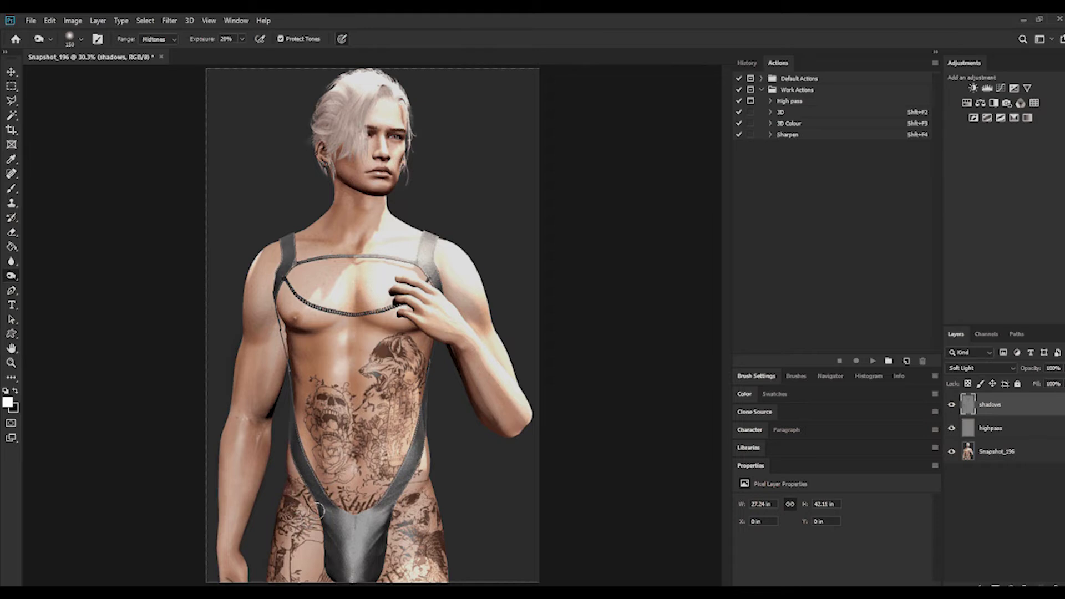
Burn the outer edge of the thigh below the raised arm with a smaller brush, and compare with the shadows layer hidden
key(p)
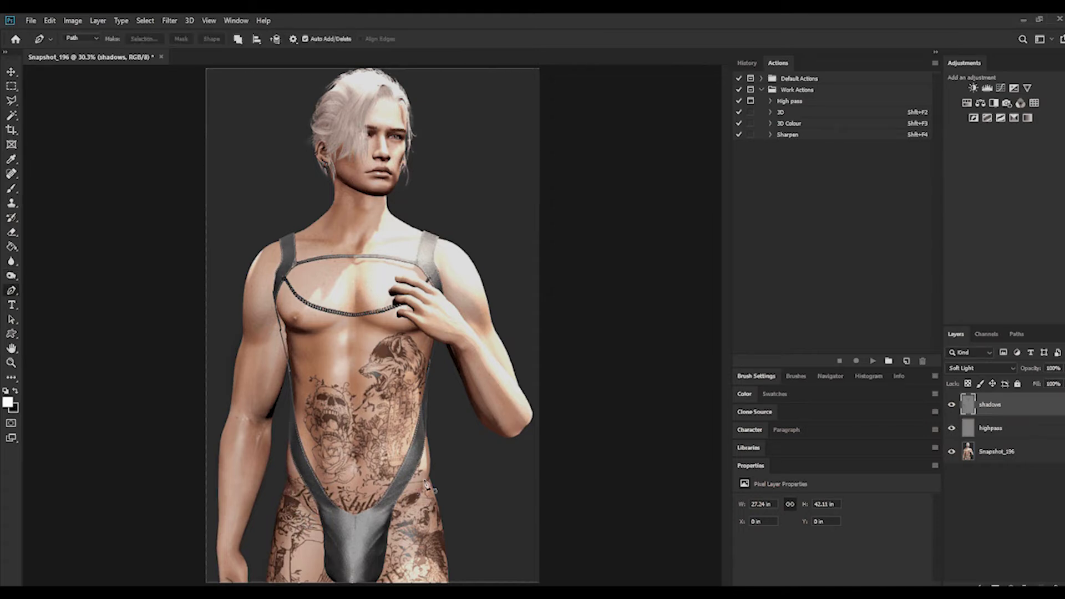
click(12, 275)
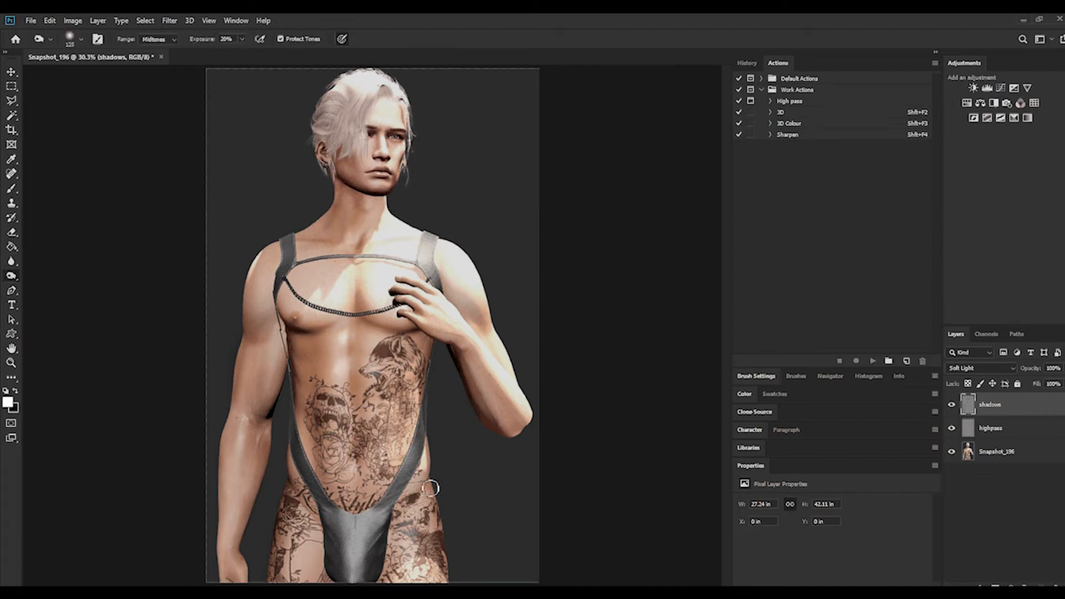
key(bracketleft)
key(bracketleft)
key(bracketleft)
drag(430, 489, 437, 557)
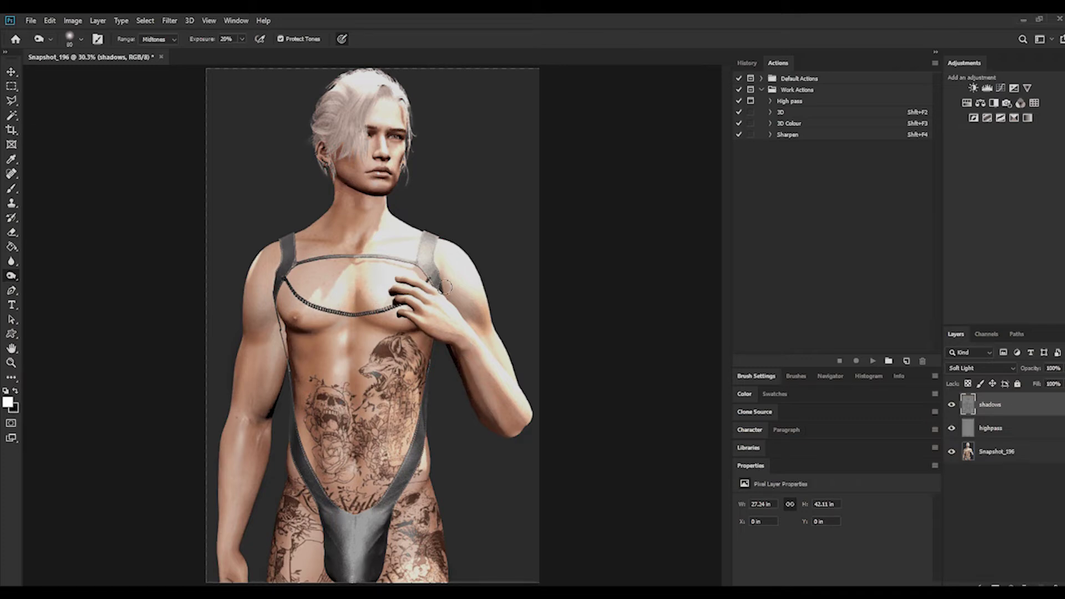
click(952, 406)
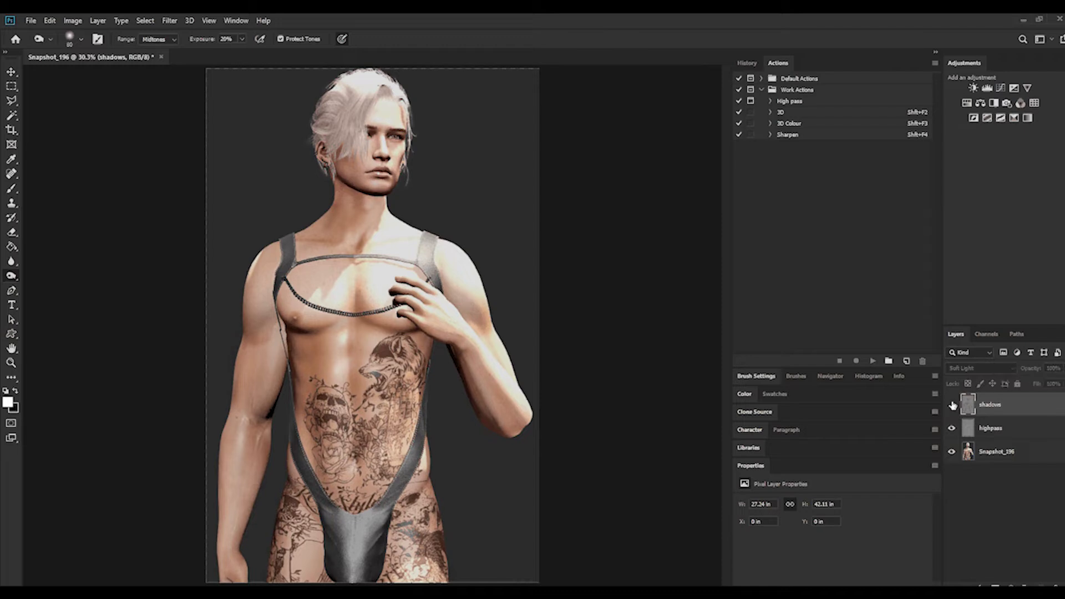
click(953, 406)
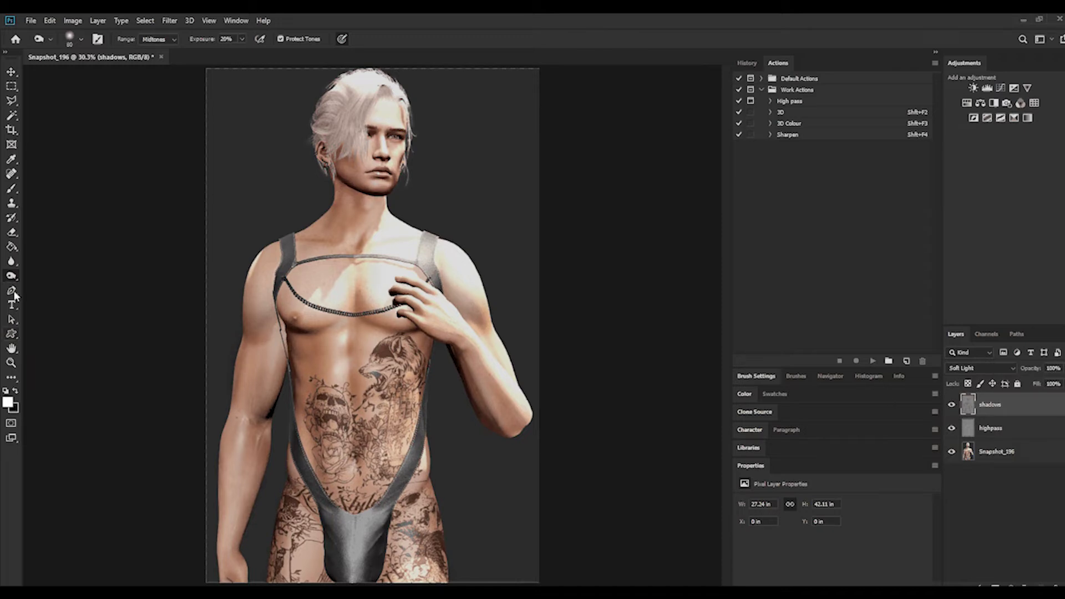
Dodge highlights on the body with the range on Midtones and exposure at 13%, adjusting the brush size to each area
right_click(20, 274)
click(45, 276)
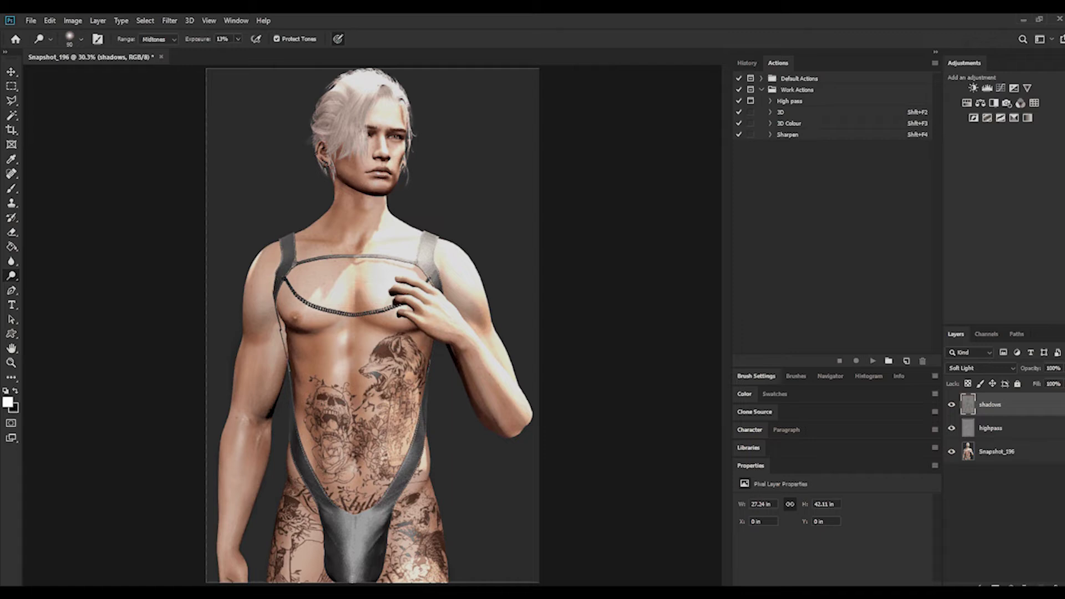
key(bracketright)
key(bracketright)
key(bracketright)
key(bracketright)
key(bracketright)
key(bracketright)
key(bracketleft)
key(bracketleft)
key(bracketleft)
key(bracketright)
key(bracketright)
key(bracketright)
key(bracketright)
key(bracketright)
key(bracketleft)
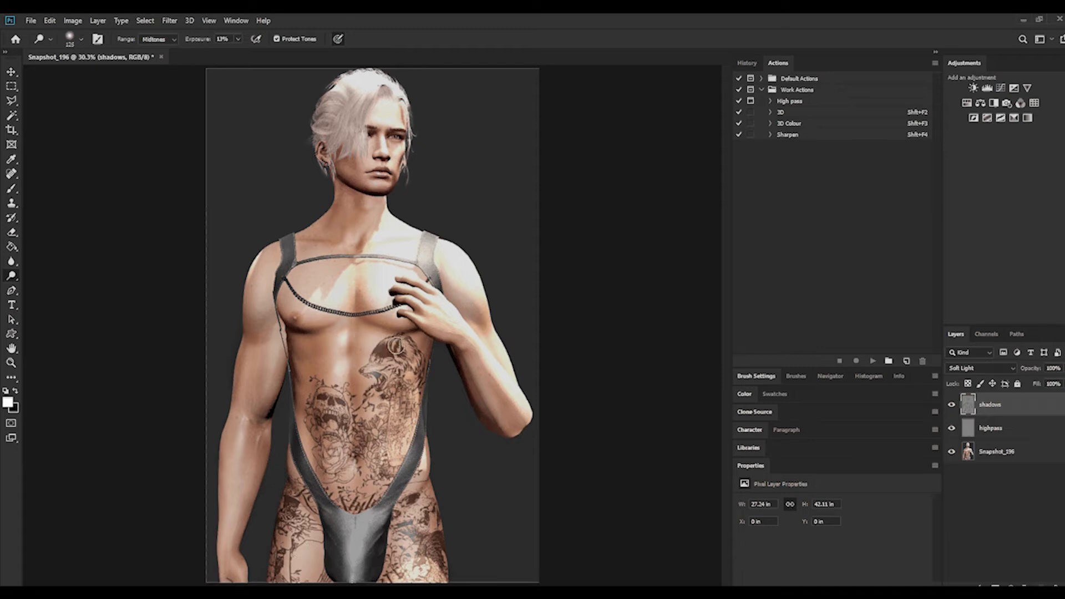
Refine the body highlights with smaller Dodge brushes, and compare the image with the shadows layer hidden
key(bracketleft)
key(bracketleft)
key(bracketleft)
key(bracketleft)
key(bracketright)
key(bracketright)
key(bracketleft)
click(952, 406)
click(952, 406)
Dodge highlights on the lips and face in close view, adapting the brush size to each feature
click(11, 363)
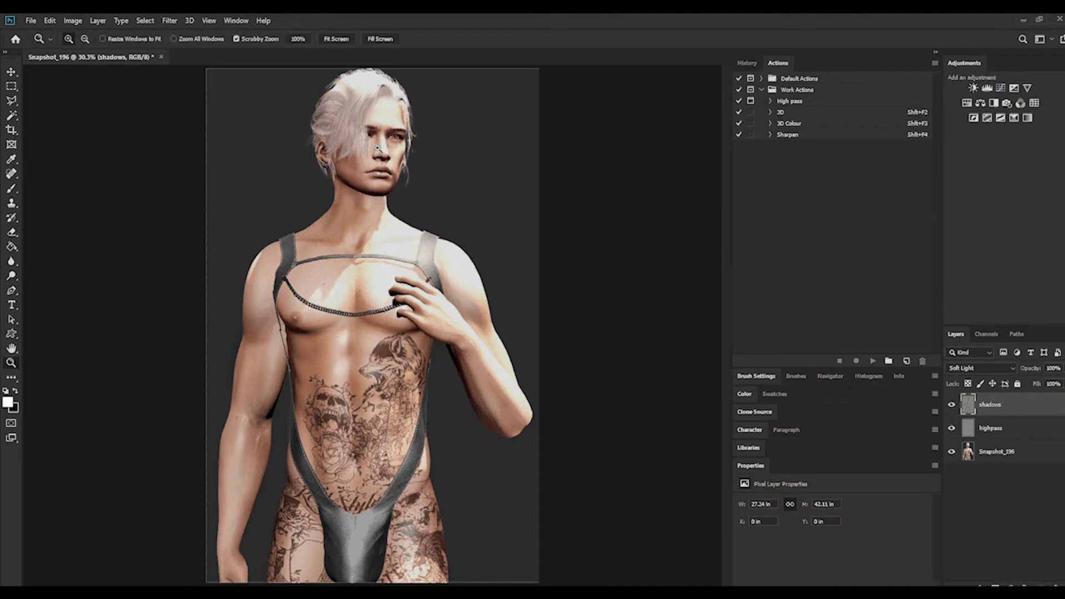
drag(378, 148, 423, 173)
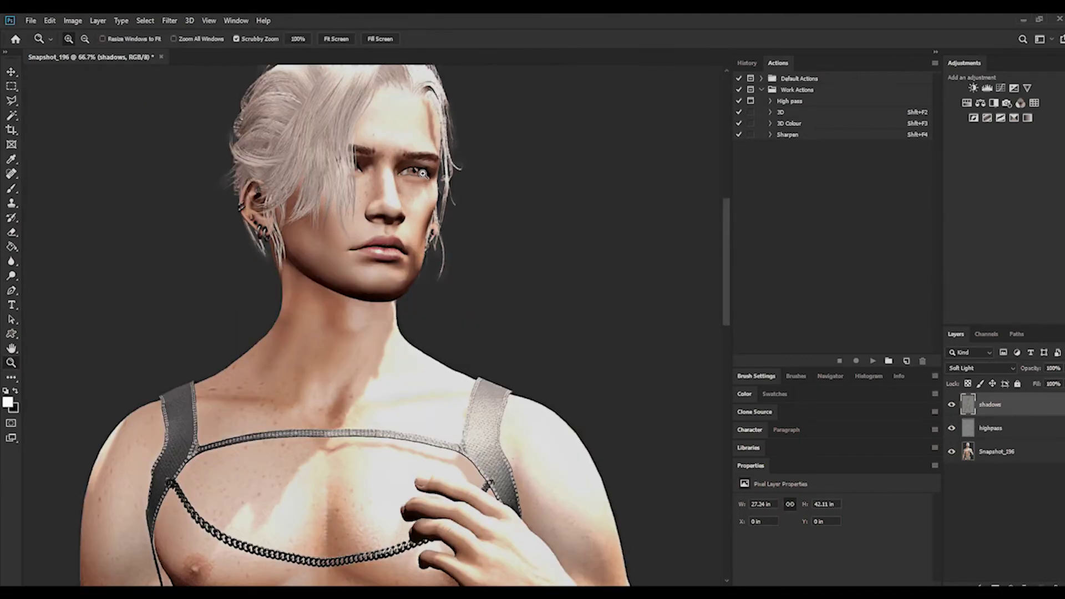
scroll(423, 173, up, 1)
key(o)
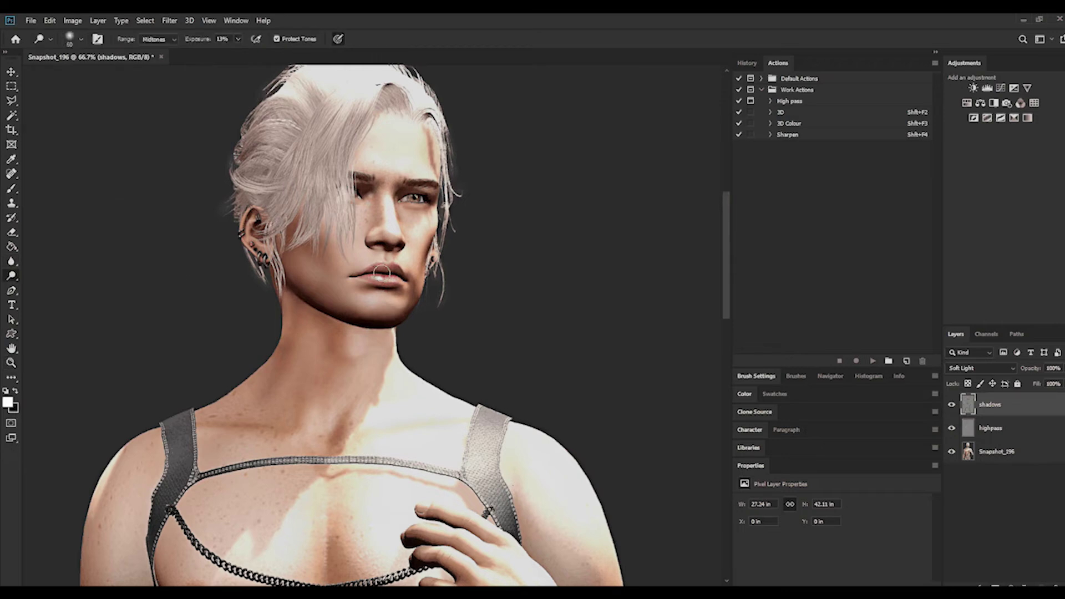
drag(382, 275, 379, 284)
key(bracketleft)
key(bracketleft)
key(bracketright)
key(bracketright)
key(bracketright)
key(bracketright)
key(bracketright)
key(bracketright)
key(bracketright)
key(bracketright)
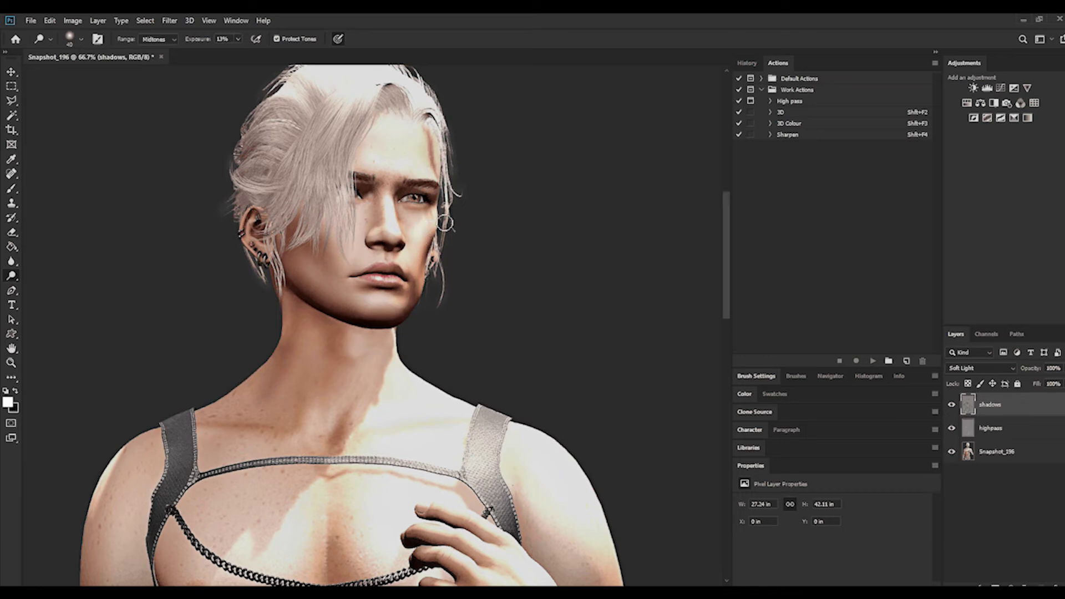
Hide and show the shadows layer to compare the face before and after dodging and burning
click(951, 404)
click(951, 408)
click(952, 408)
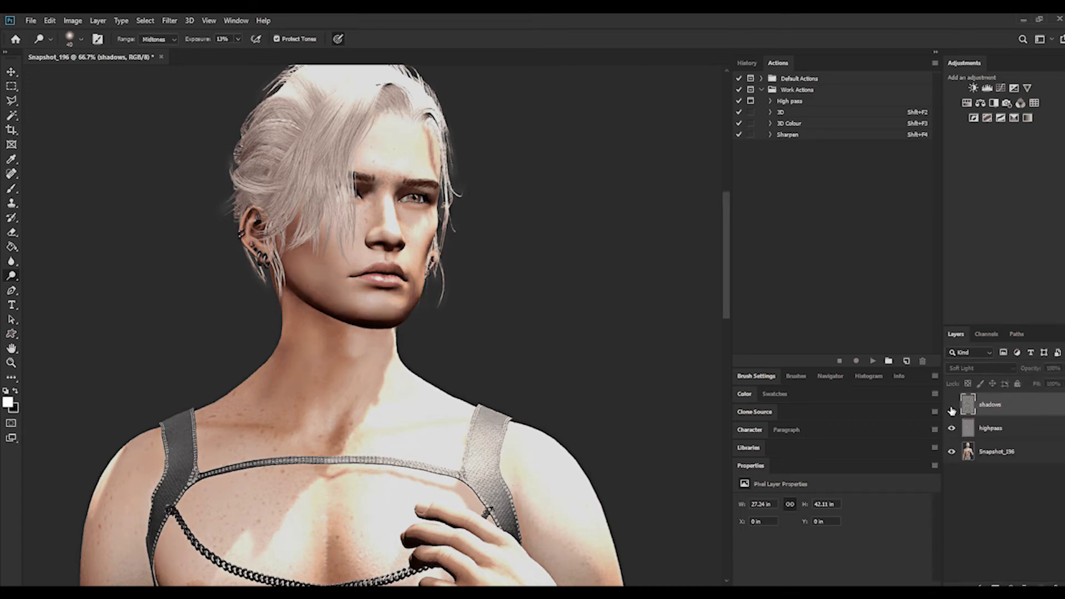
click(951, 408)
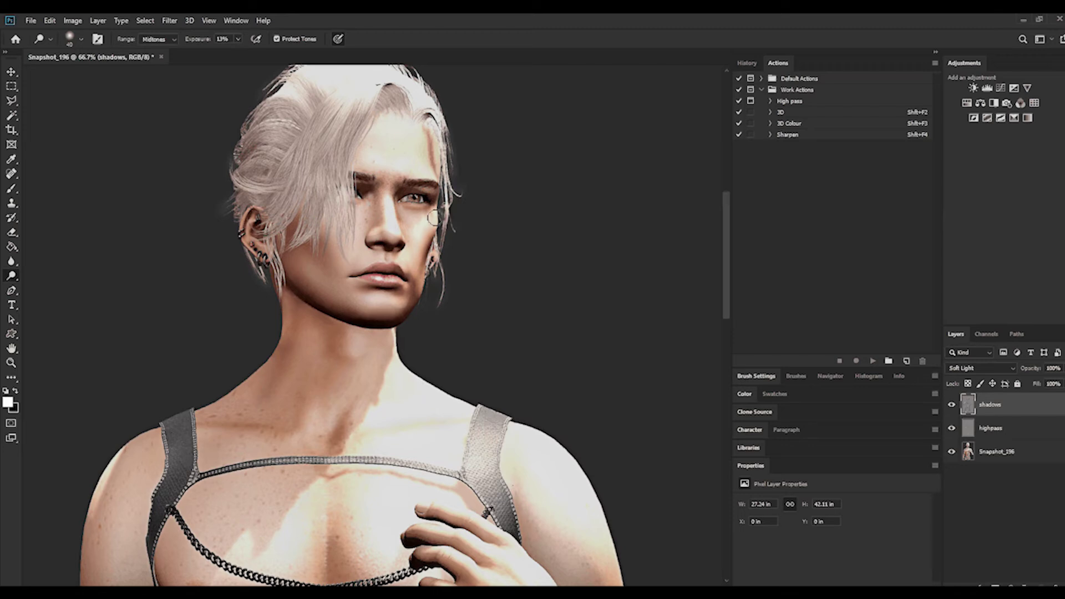
Dodge the remaining highlights on the face, neck and upper body with small brushes, adjusting the brush size to each area
key(bracketleft)
key(bracketleft)
key(bracketleft)
key(bracketright)
scroll(728, 306, down, 1)
drag(727, 302, 727, 338)
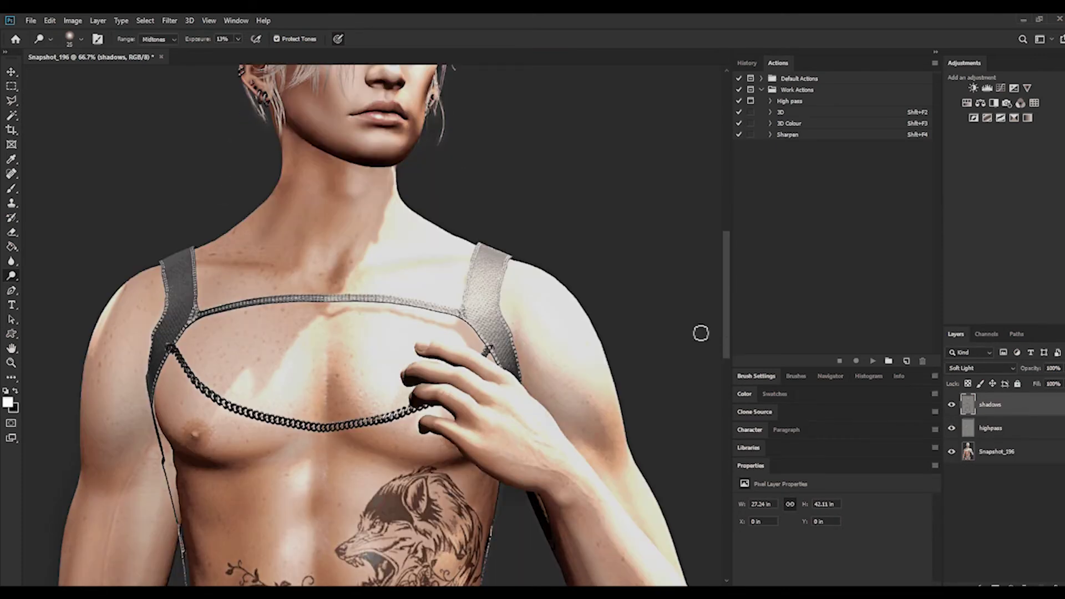
key(bracketleft)
key(bracketleft)
key(bracketright)
Fit the whole image in view and compare it with the shadows layer hidden and shown
click(10, 364)
right_click(404, 235)
click(411, 239)
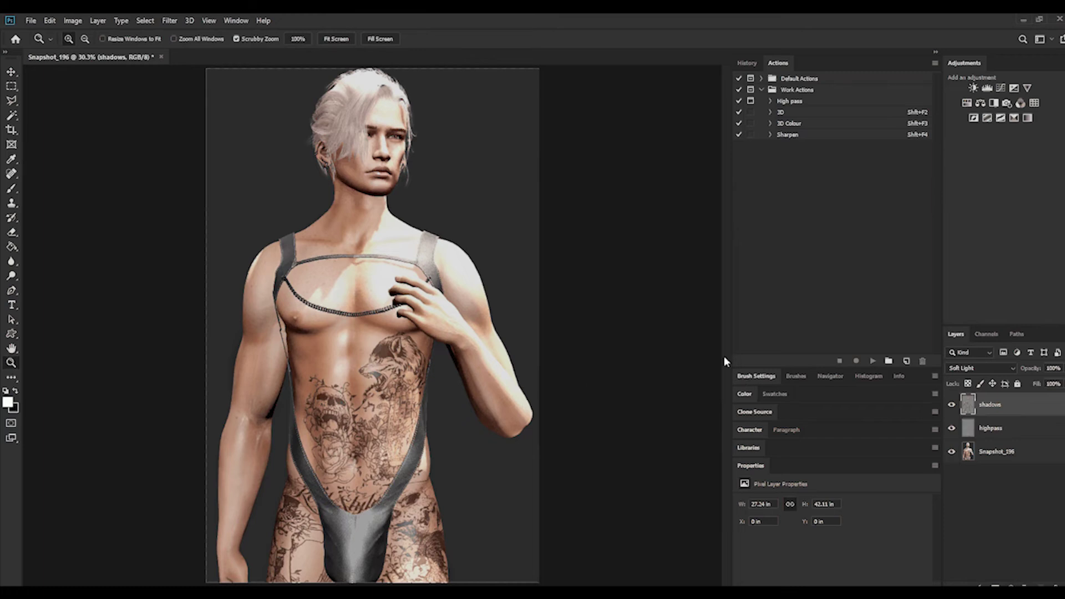
click(952, 406)
click(952, 407)
Stamp all visible layers into a new top layer and get the Sharpen tool ready for the upper body
key(ctrl+shift+alt+e)
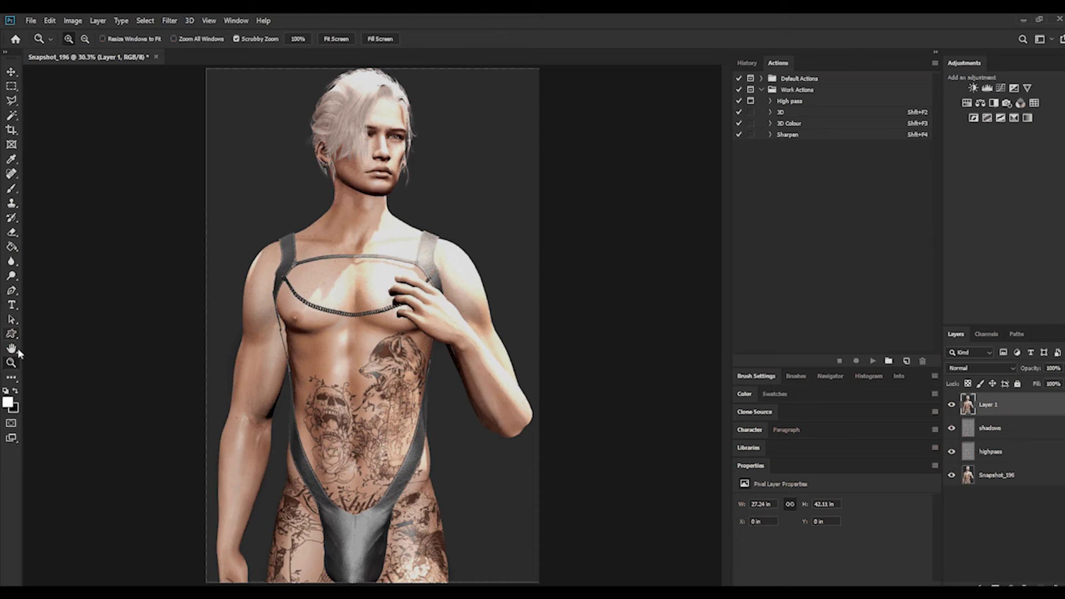
drag(12, 264, 39, 275)
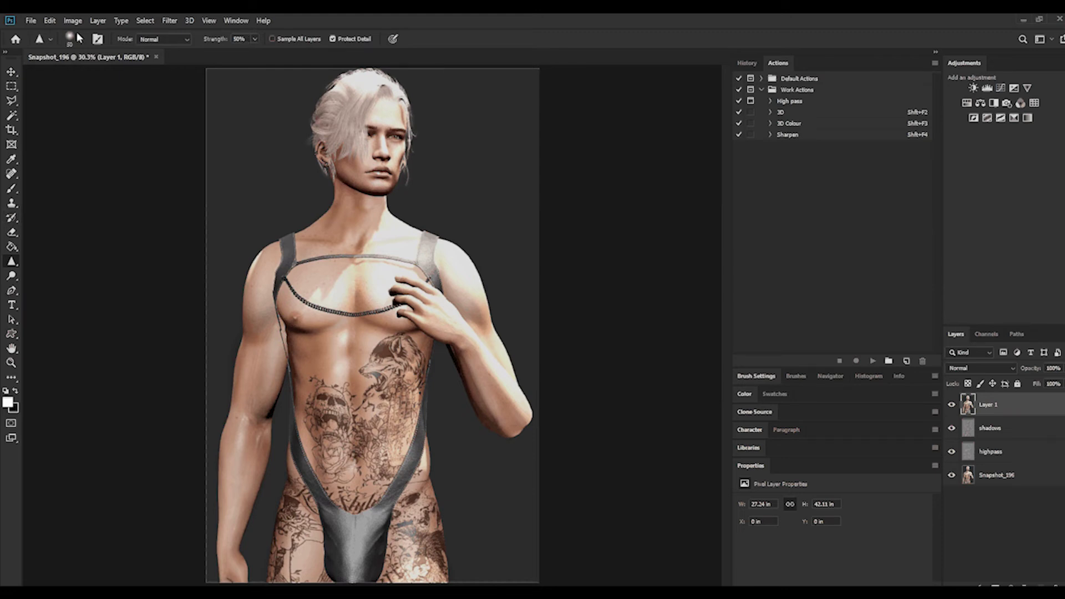
click(11, 363)
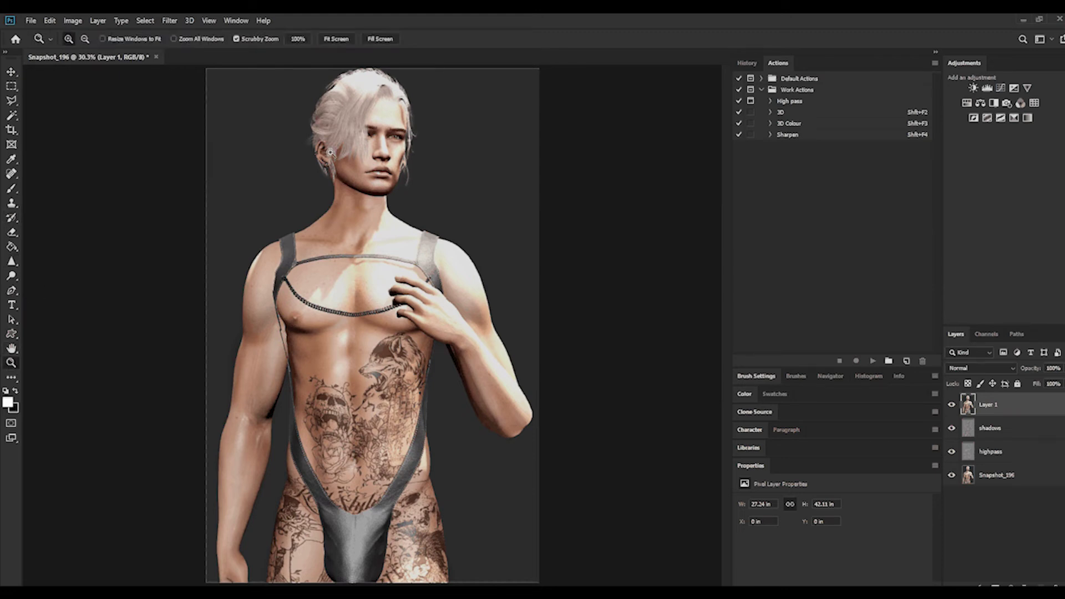
drag(330, 151, 348, 118)
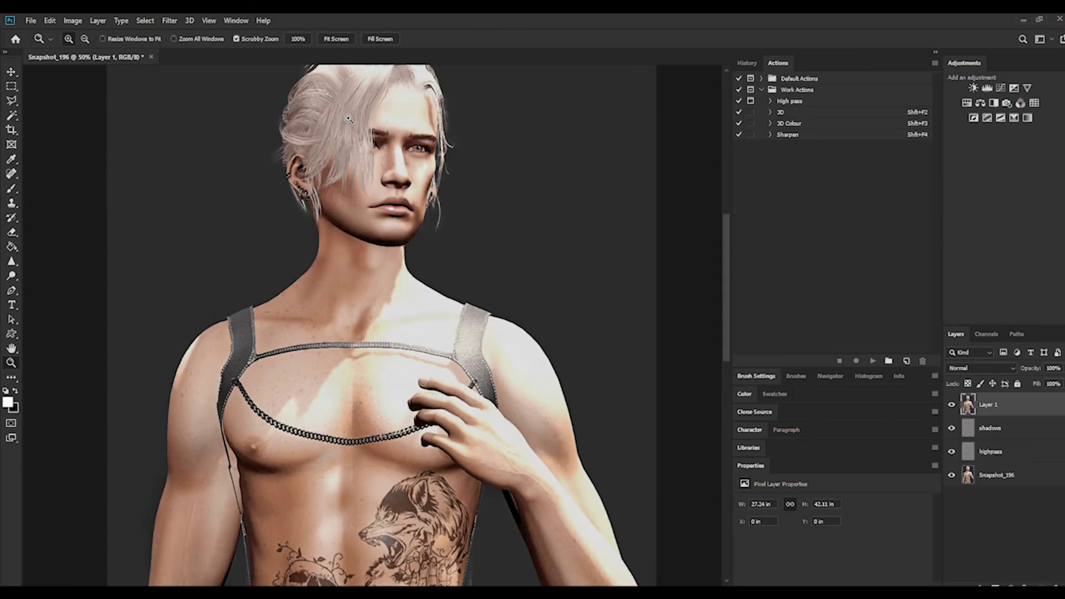
click(13, 263)
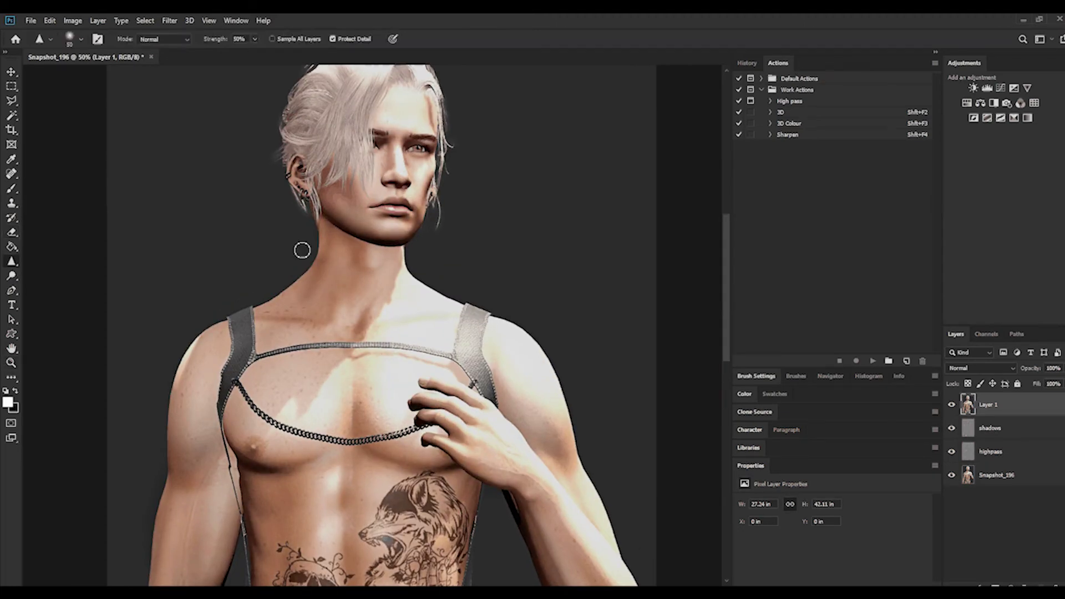
Sharpen details on the head, torso and arms of the merged layer at 50% strength, varying the brush size
key(bracketright)
key(bracketleft)
key(bracketleft)
key(bracketleft)
key(bracketleft)
key(bracketright)
key(bracketright)
key(bracketright)
key(bracketright)
key(bracketright)
key(p)
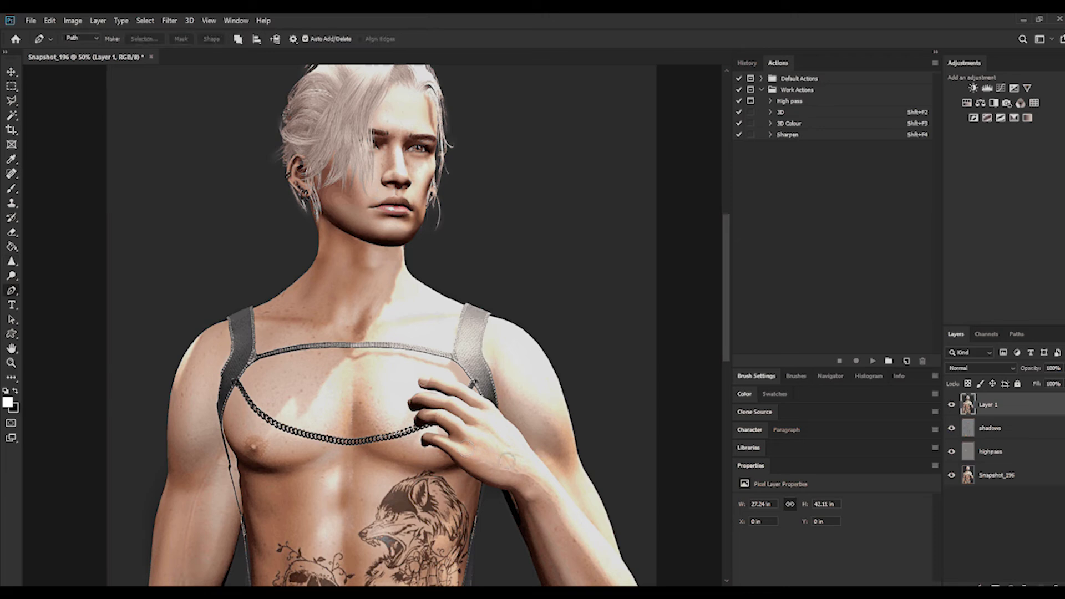
click(12, 261)
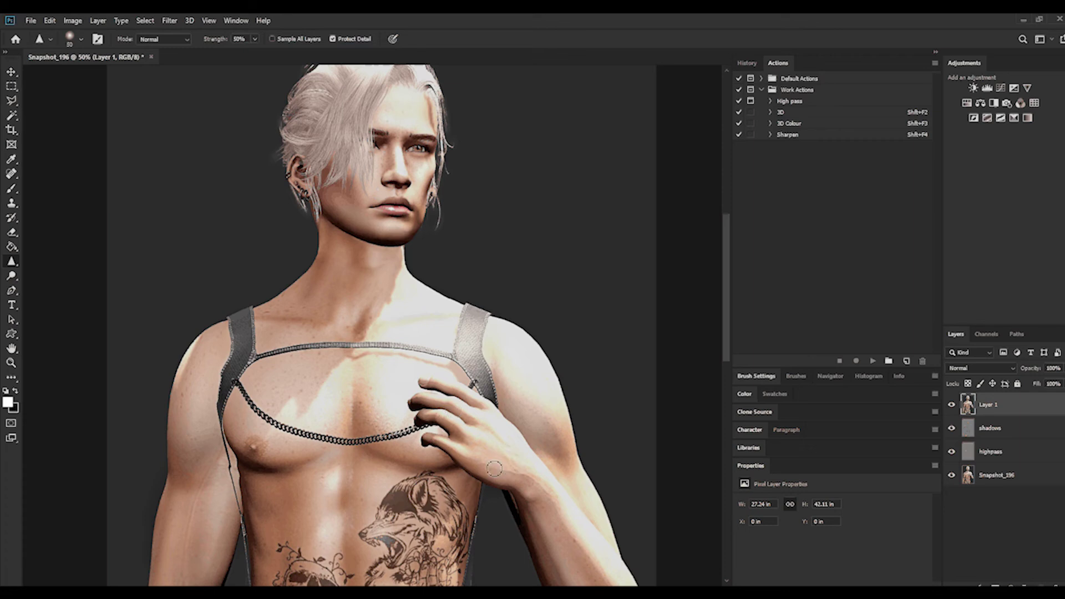
key(bracketleft)
Continue sharpening the figure in the full-image view with a larger brush at 50% strength
click(11, 363)
right_click(404, 294)
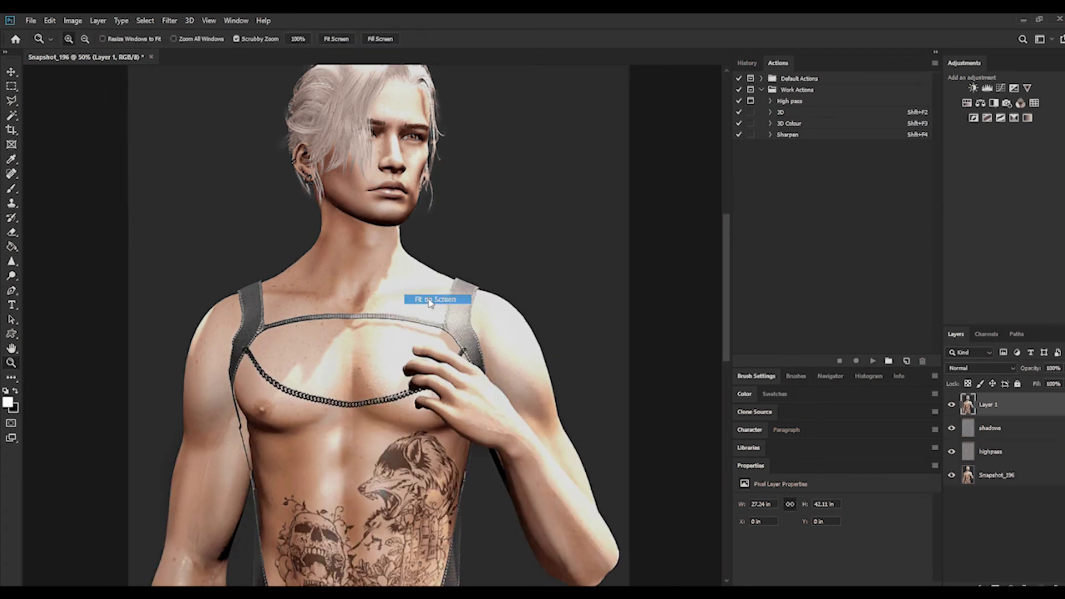
click(427, 300)
click(11, 261)
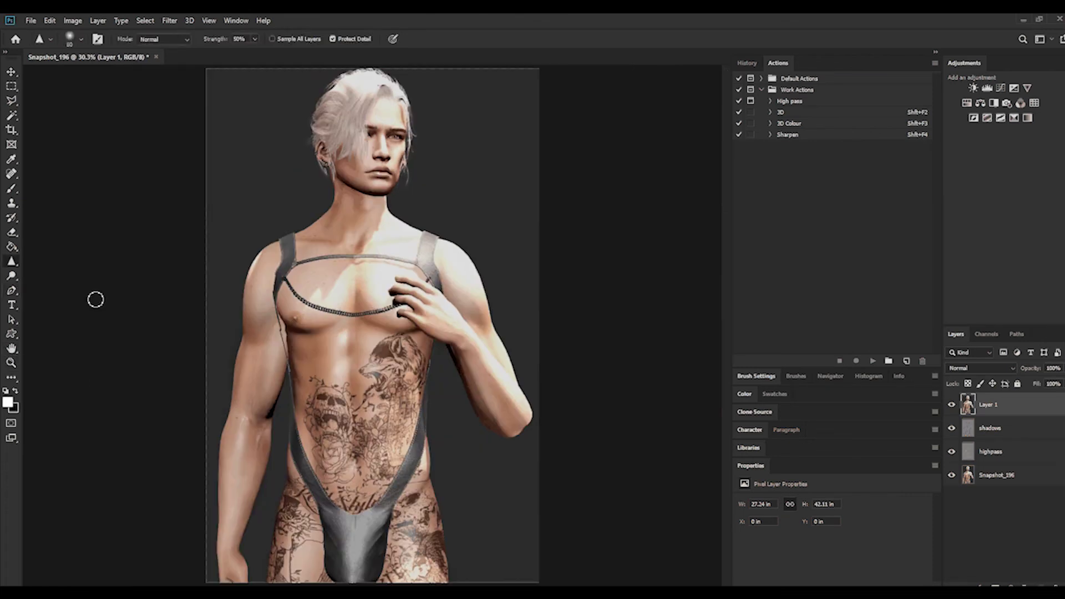
key(bracketright)
key(bracketright)
Examine the sharpened head and upper body in close view, and return to the full image
click(11, 363)
click(454, 122)
click(454, 122)
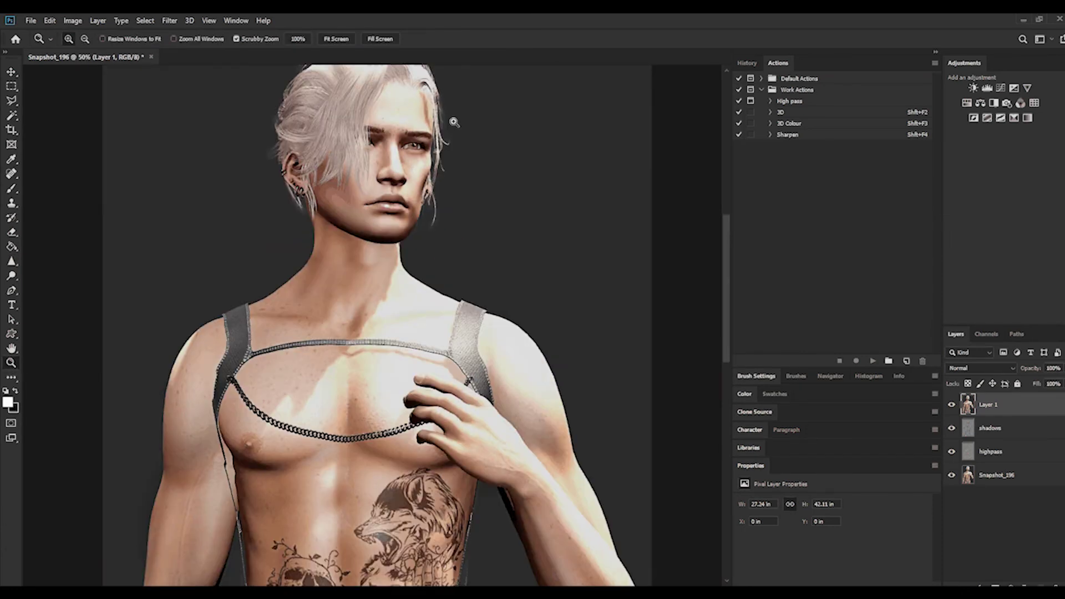
right_click(495, 147)
click(505, 152)
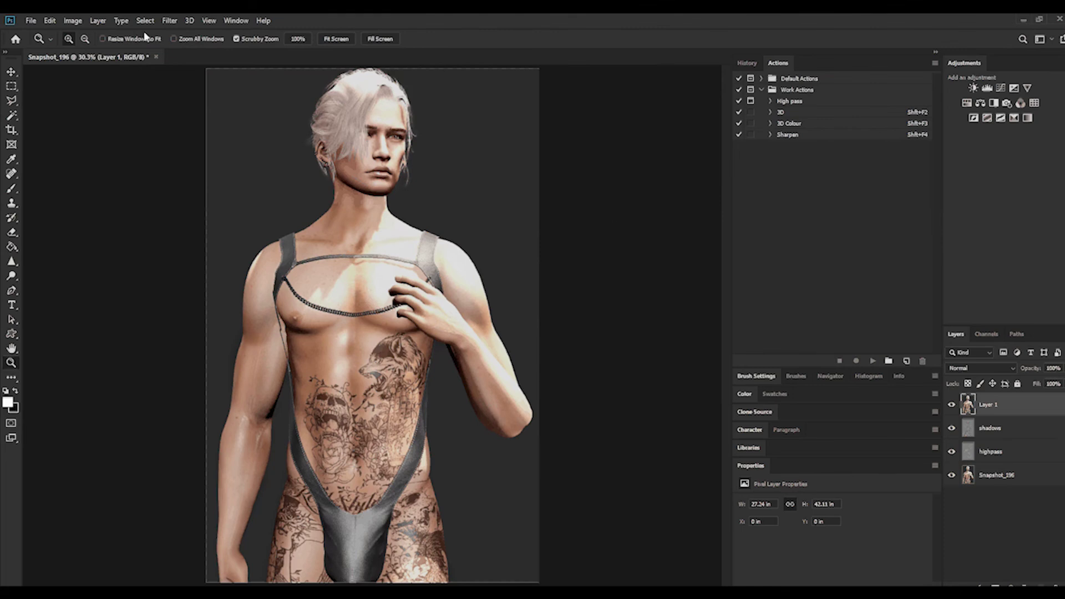
Resize the image proportionally to a height of 2000 pixels, with automatic resampling
click(75, 22)
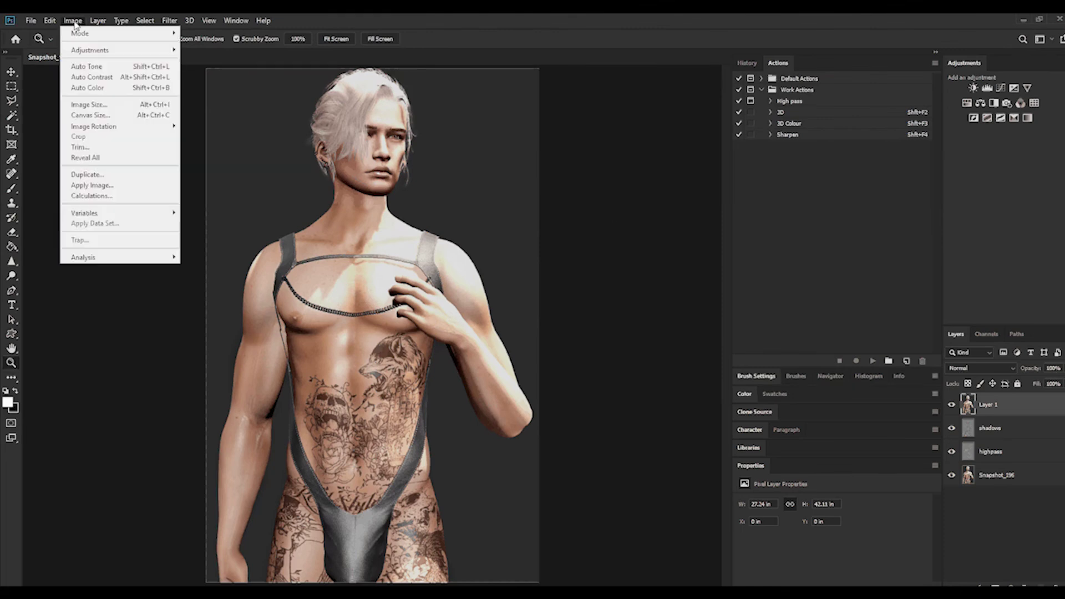
click(102, 103)
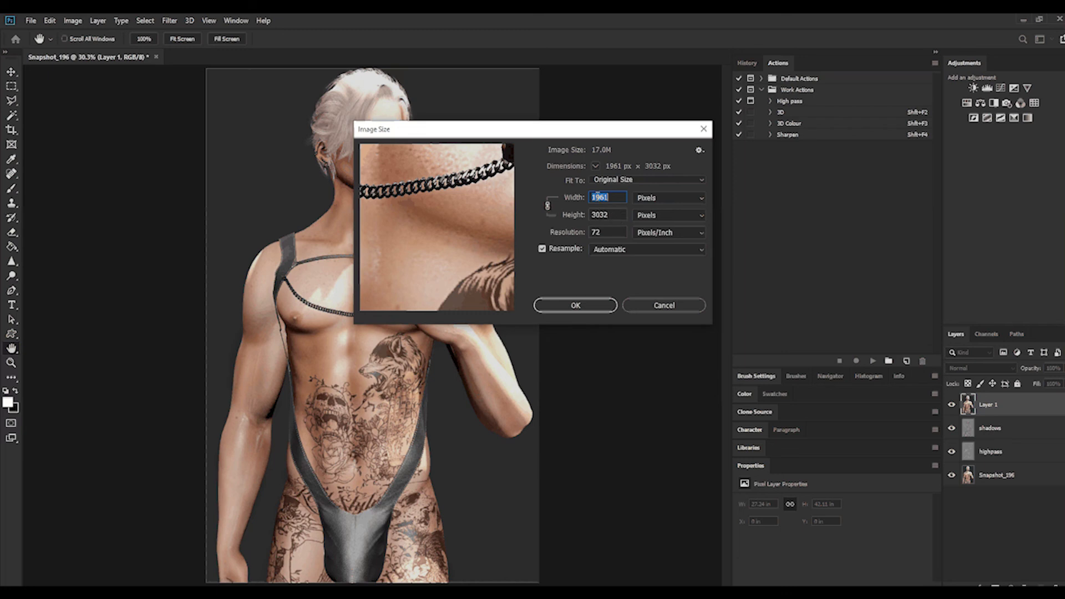
click(620, 213)
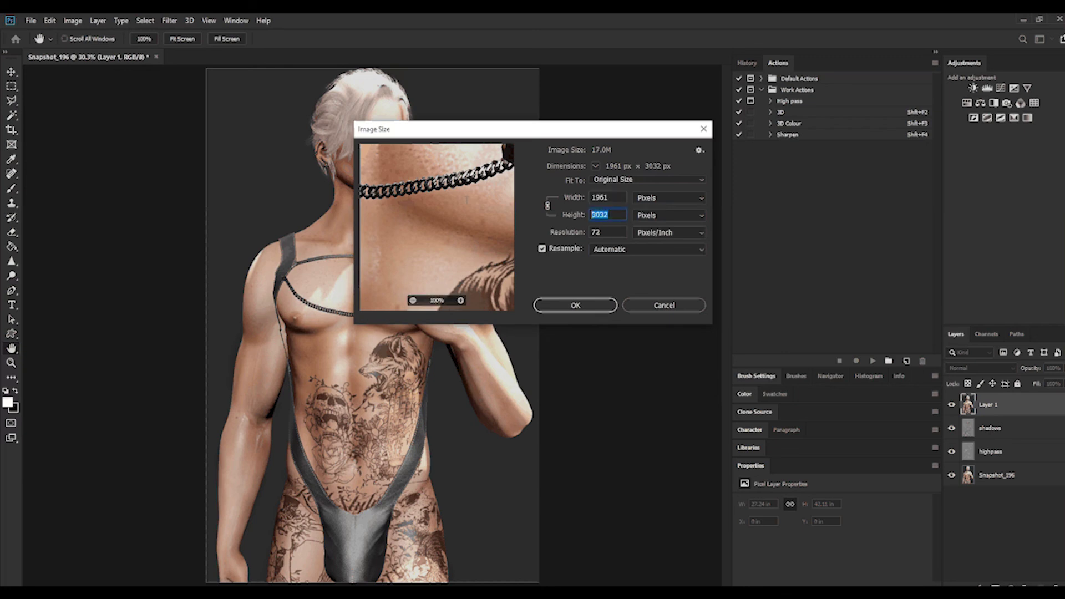
text(2000)
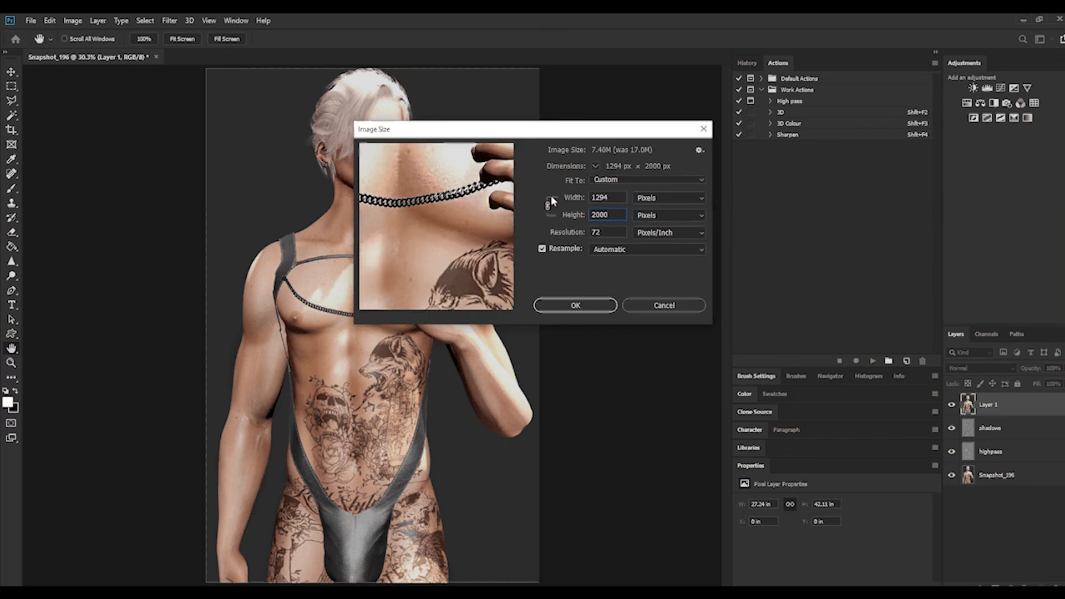
click(575, 307)
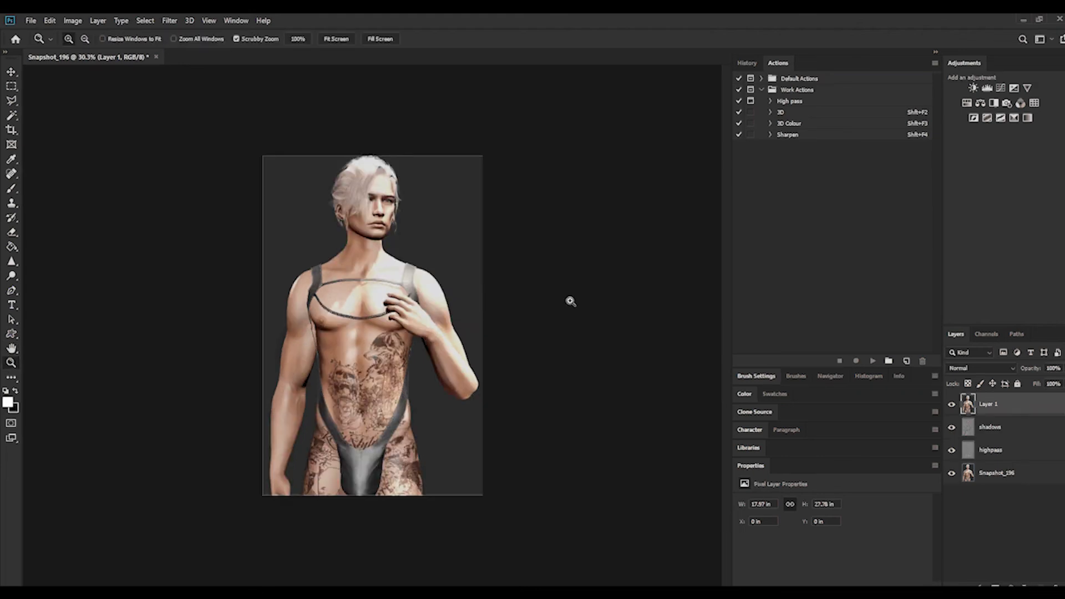
Inspect the resized image's torso and face at 100% zoom, and fit the whole image back in view
right_click(378, 183)
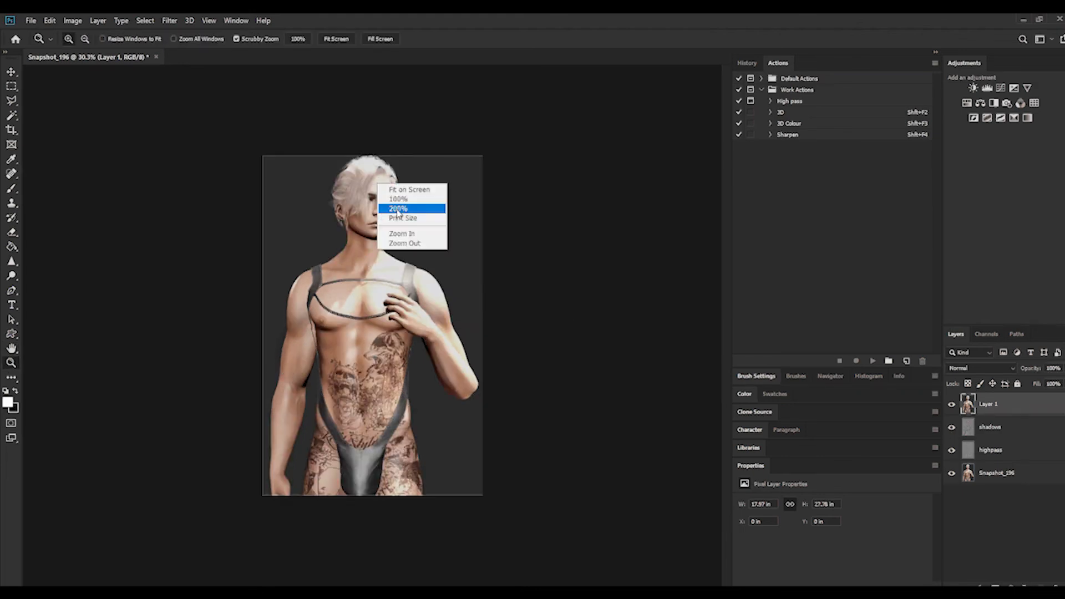
click(398, 200)
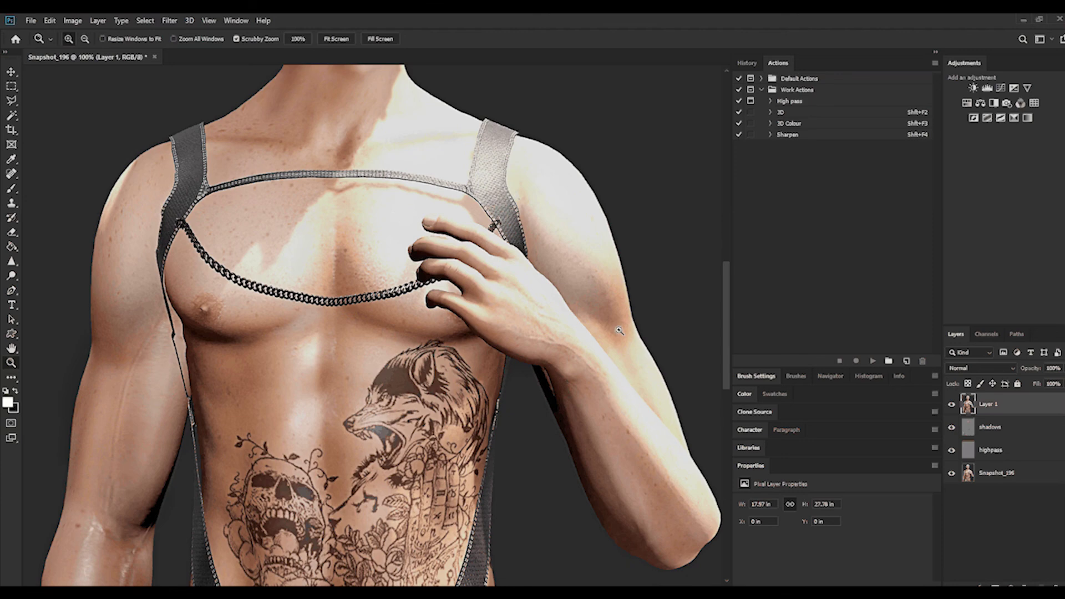
scroll(619, 331, up, 2)
scroll(618, 331, up, 4)
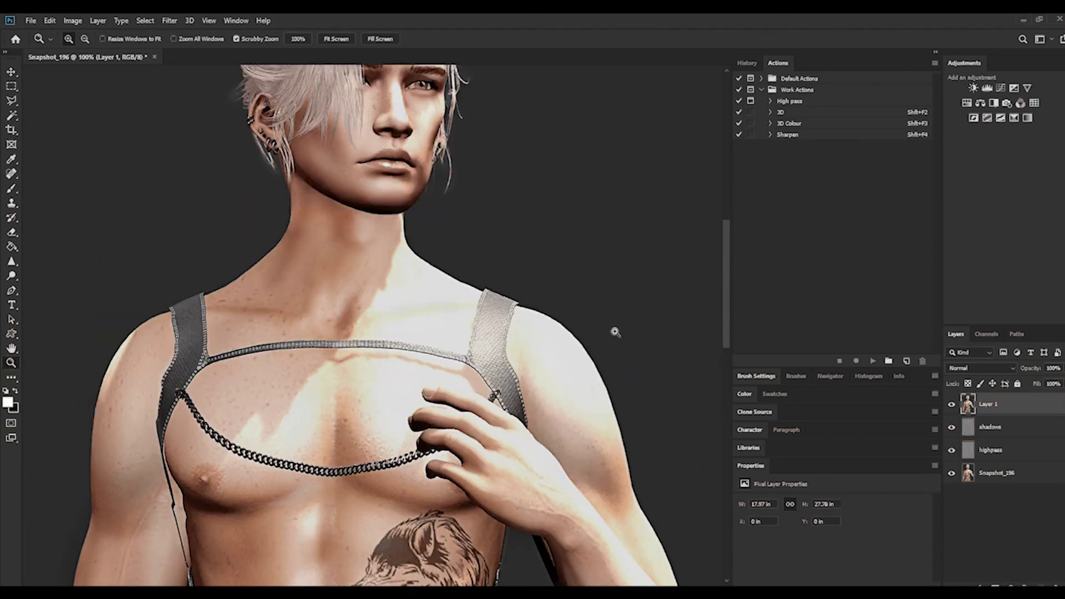
scroll(616, 332, up, 2)
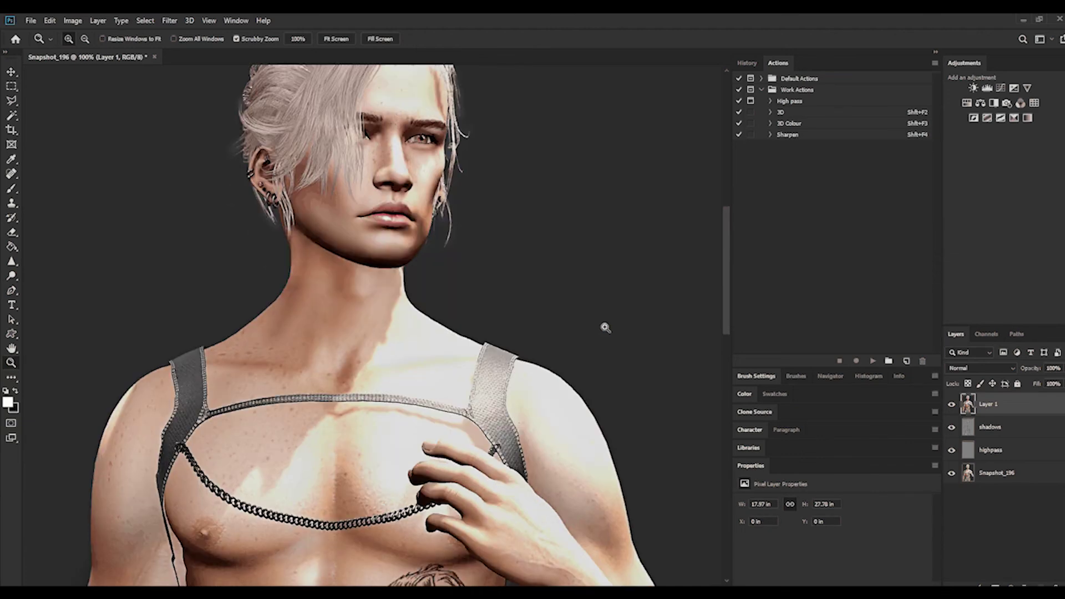
scroll(566, 299, up, 1)
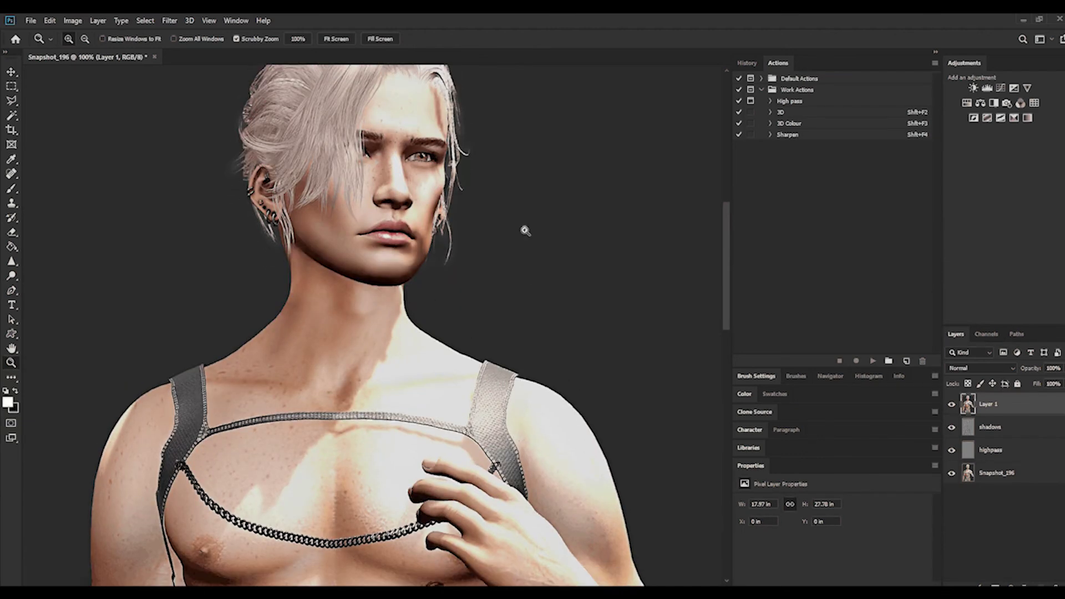
right_click(525, 231)
click(547, 238)
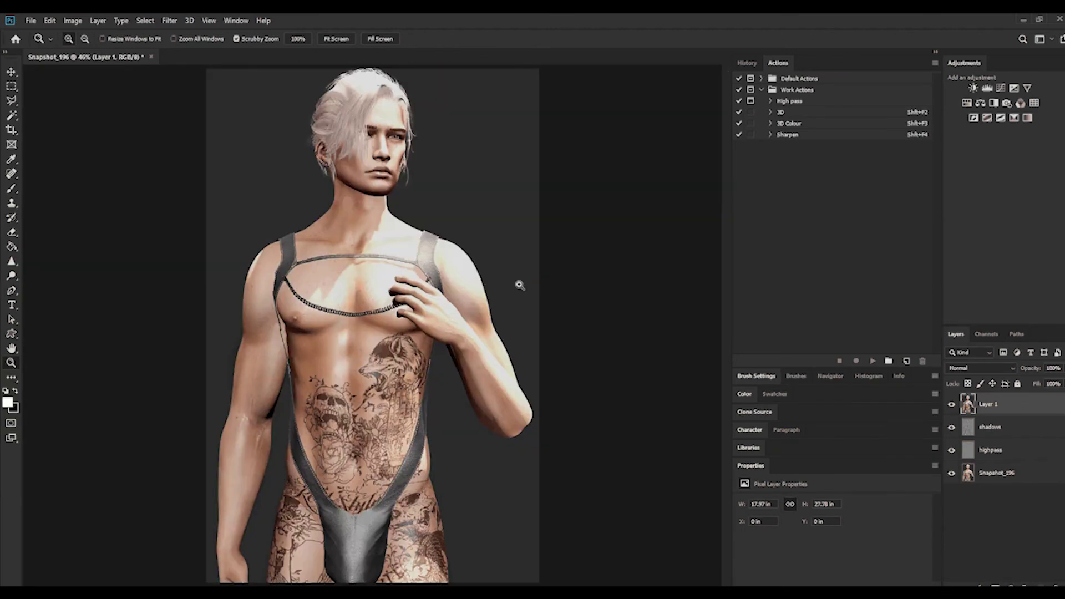